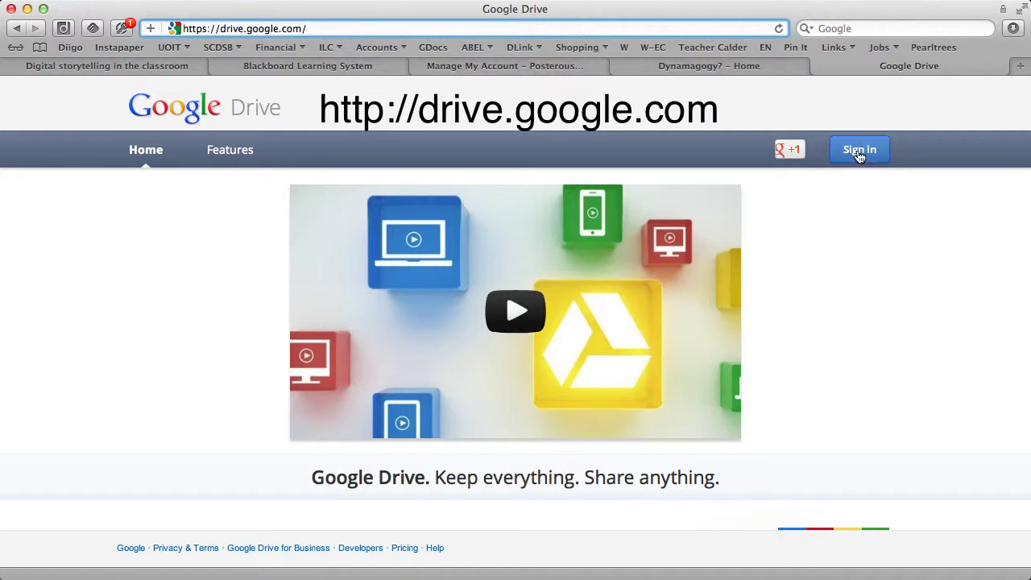
# Sign in to Google Drive with the saved account and create a new presentation using the Simple Light theme
pyautogui.click(859, 153)
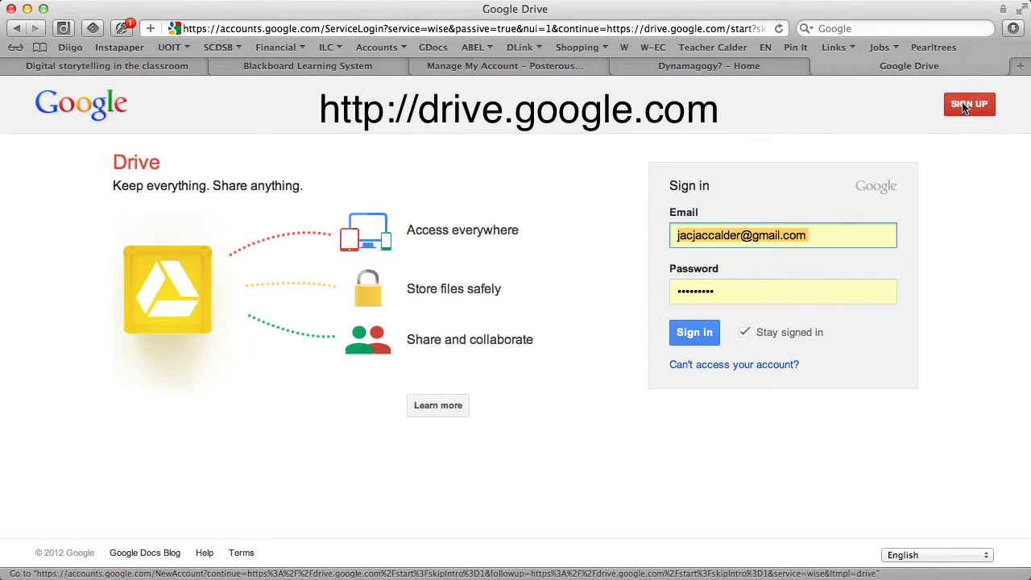
pyautogui.click(694, 333)
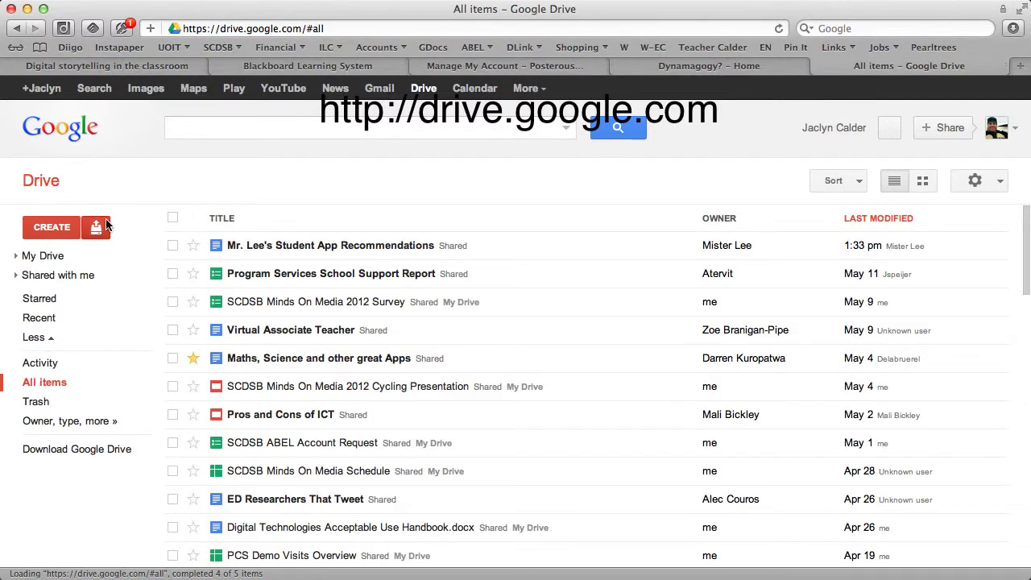
pyautogui.click(58, 228)
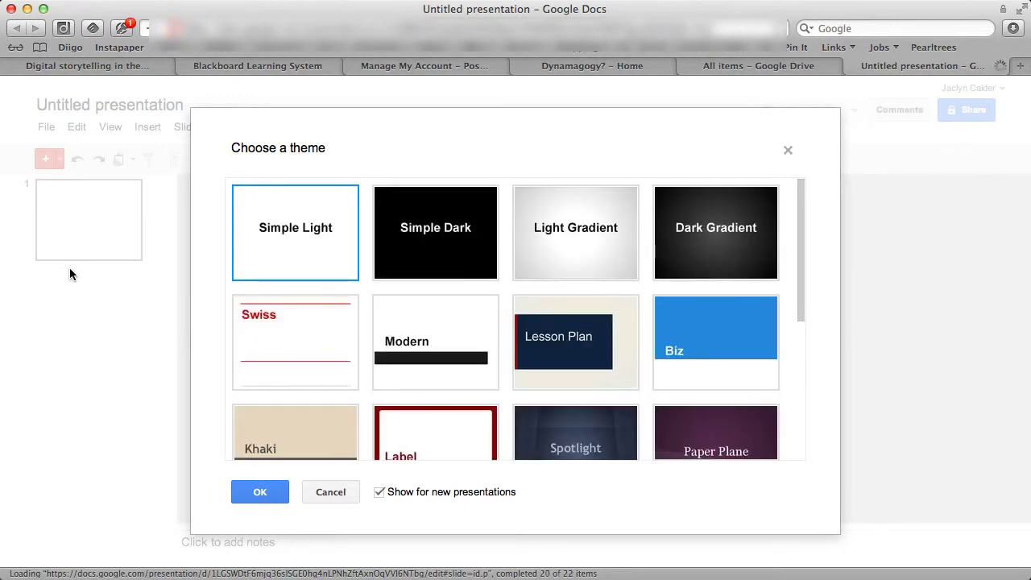
pyautogui.click(262, 492)
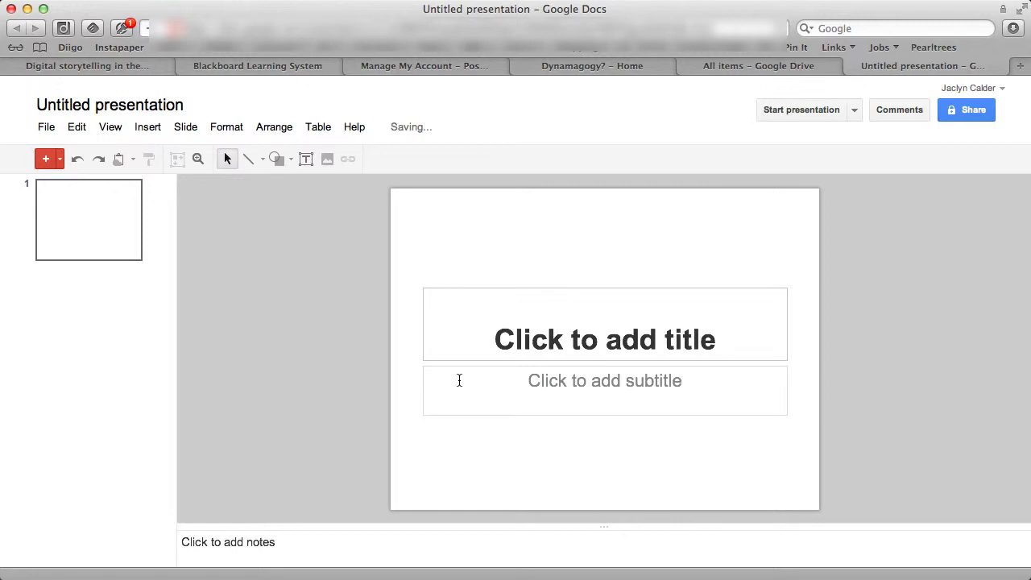
# Enter "Fabulous Group 4" as the title on the first slide
pyautogui.click(509, 345)
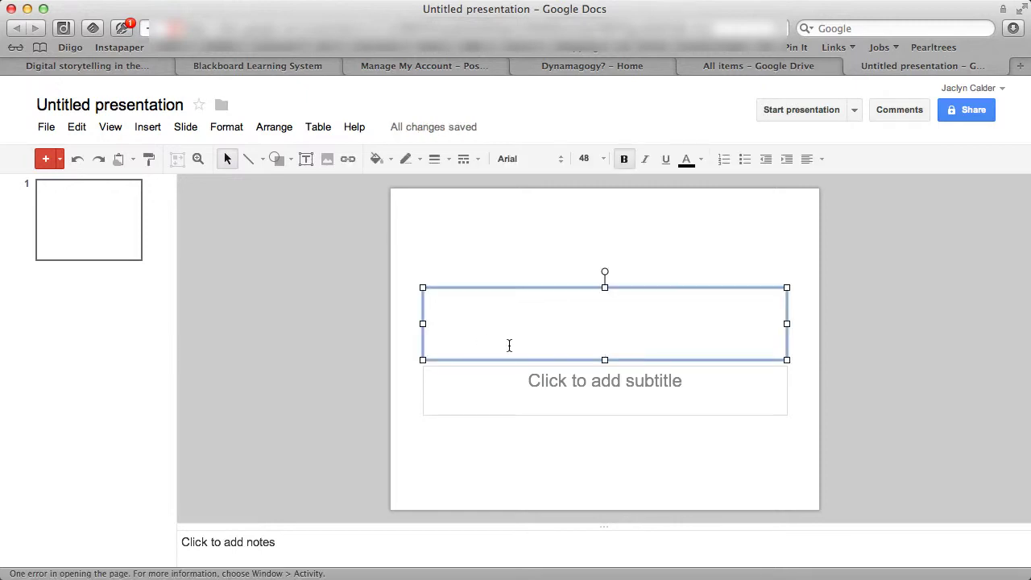
pyautogui.write('A')
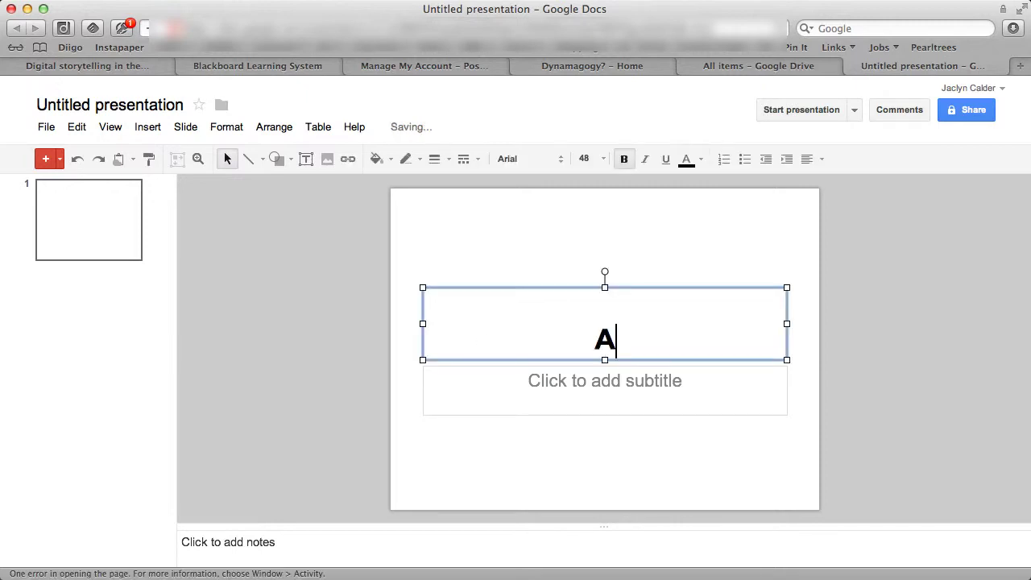
pyautogui.press('BackSpace')
pyautogui.write('Faburl')
pyautogui.press('BackSpace')
pyautogui.press('BackSpace')
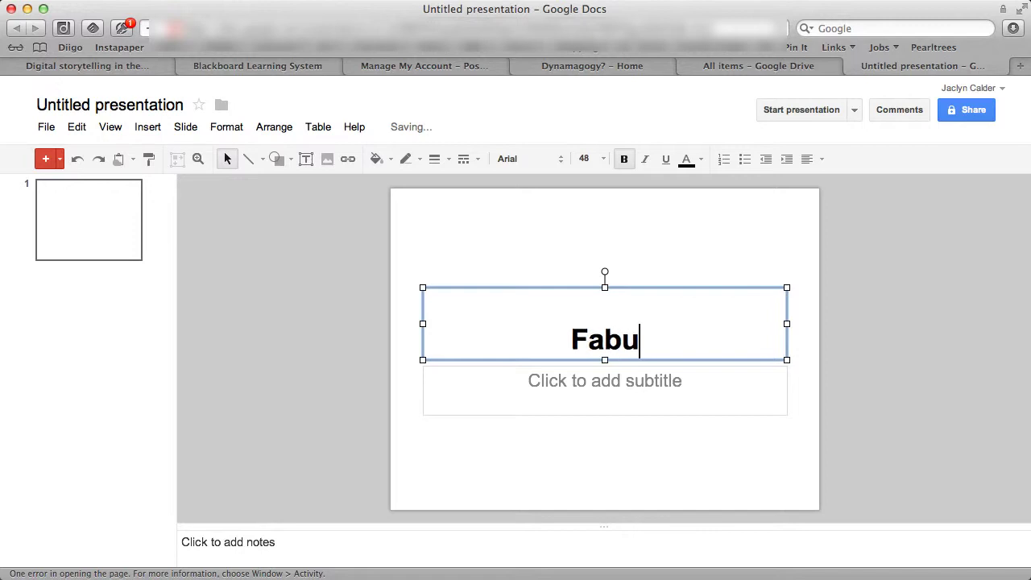
pyautogui.write('lous Group ')
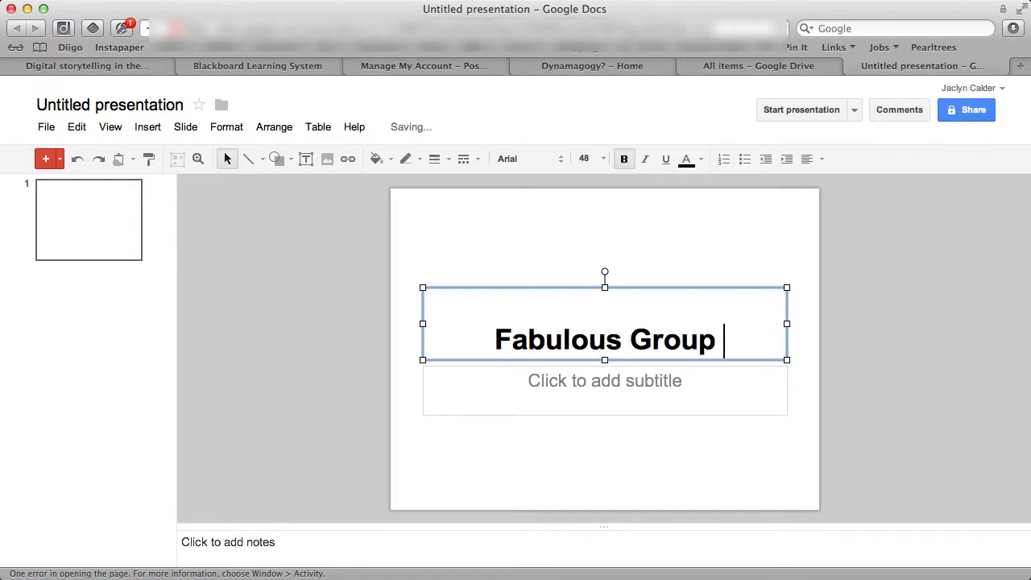
pyautogui.write('4')
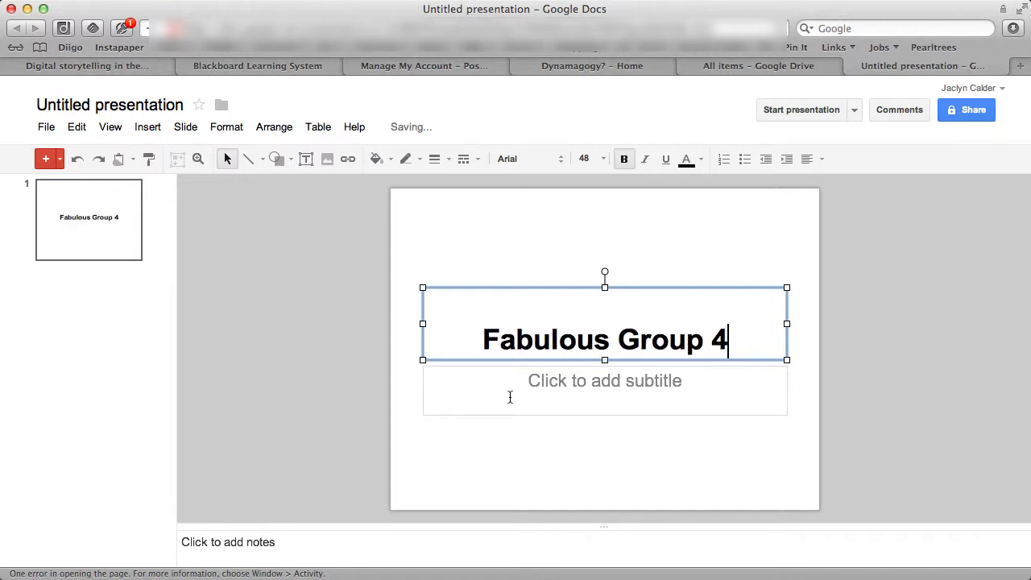
# Copy the introductory paragraph of the "Welcome to Dynamagogy?" blog post into the title slide's subtitle
pyautogui.click(594, 383)
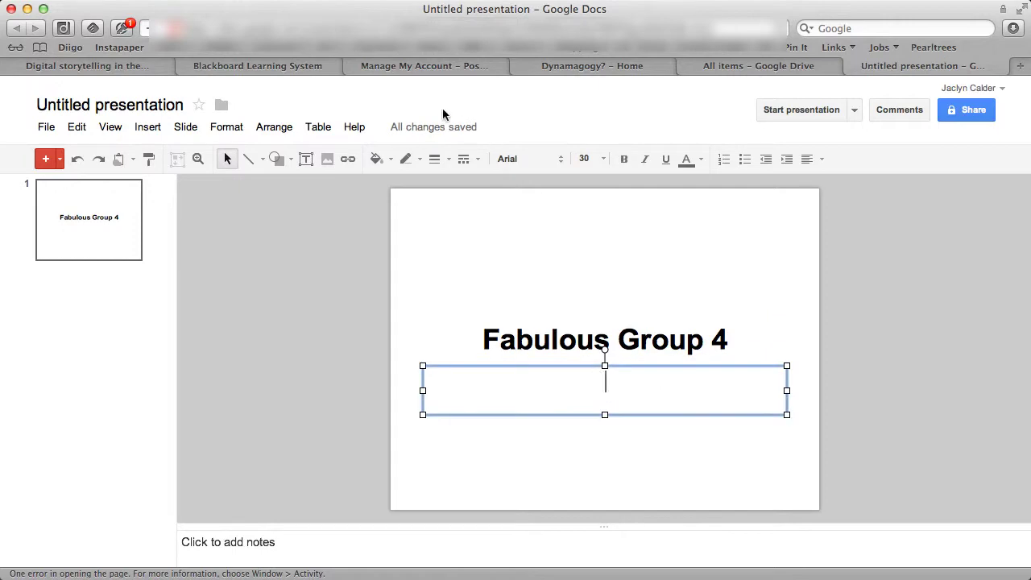
pyautogui.click(622, 67)
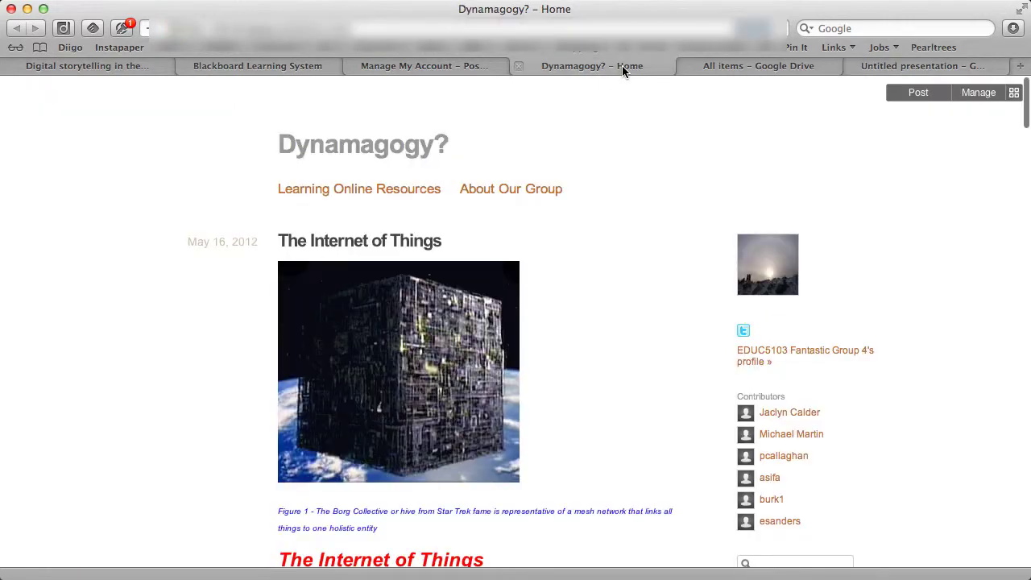
pyautogui.scroll(-10, 598, 195)
pyautogui.scroll(-20, 598, 195)
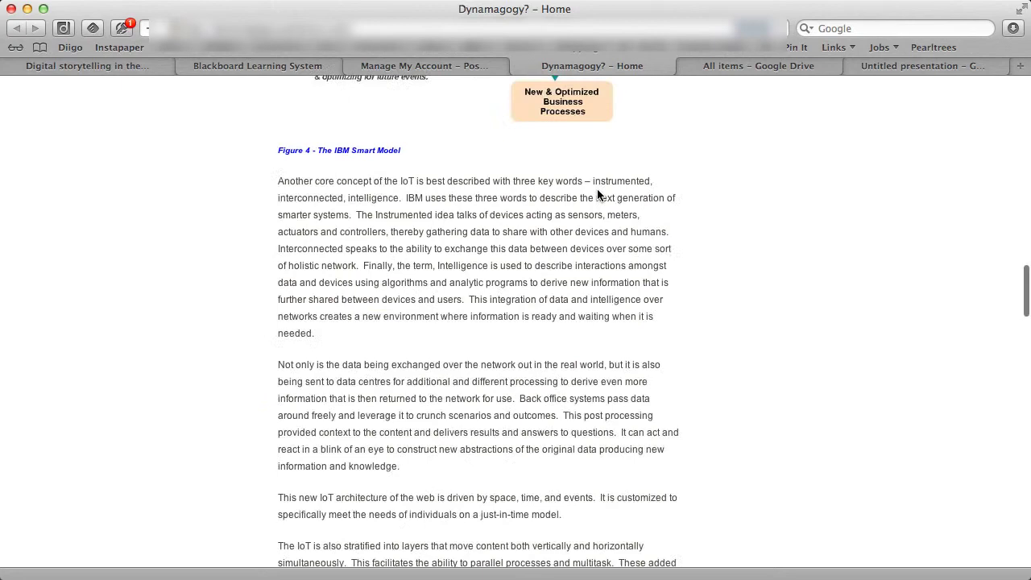
pyautogui.scroll(-10, 597, 195)
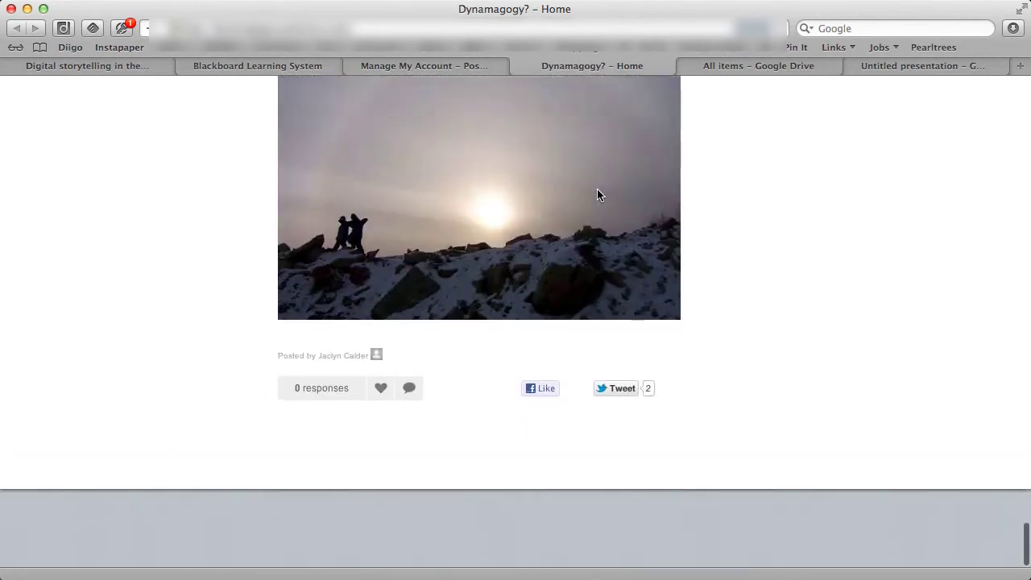
pyautogui.scroll(3, 606, 285)
pyautogui.scroll(1, 607, 290)
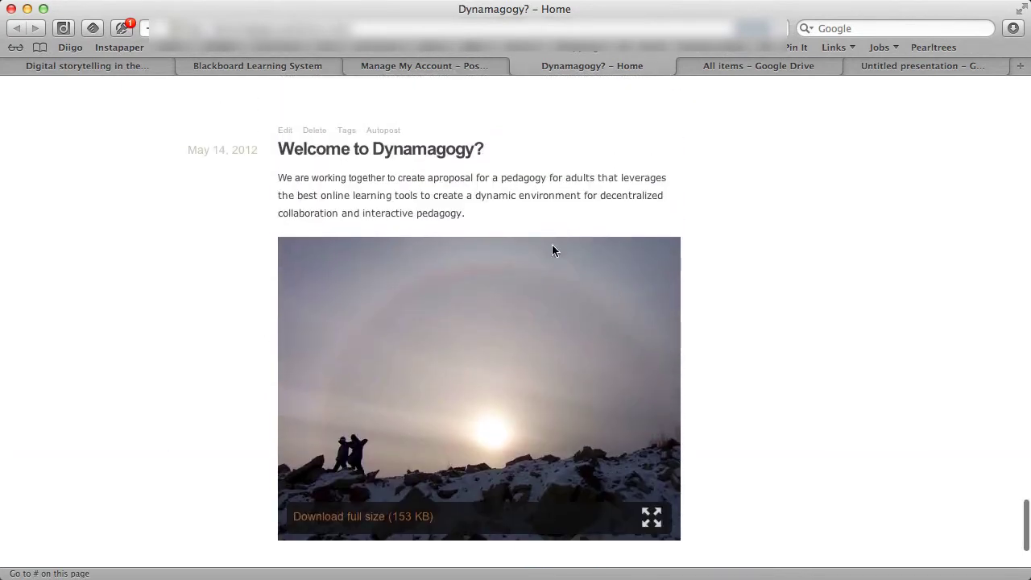
pyautogui.moveTo(470, 213); pyautogui.dragTo(277, 177)
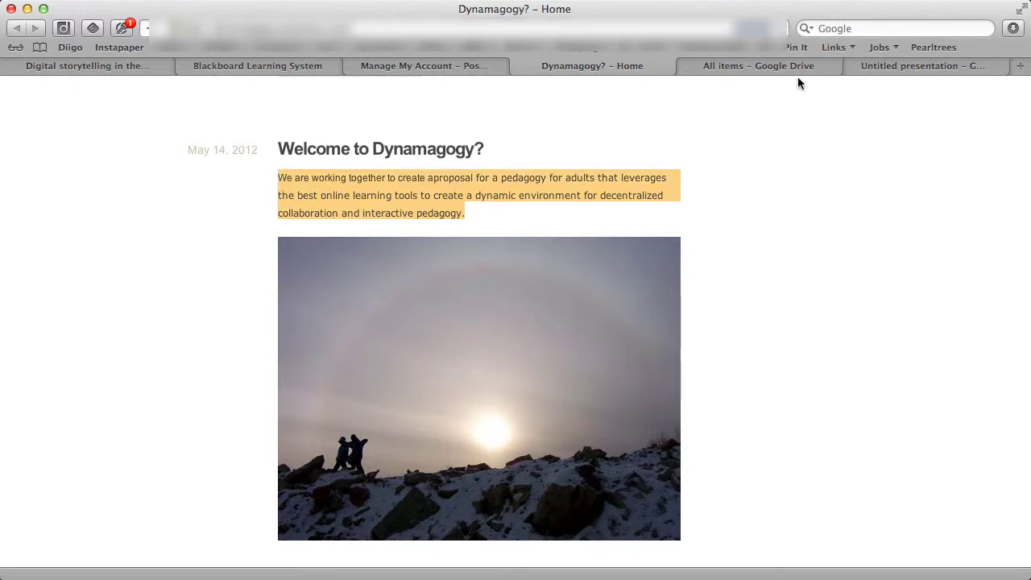
pyautogui.click(888, 67)
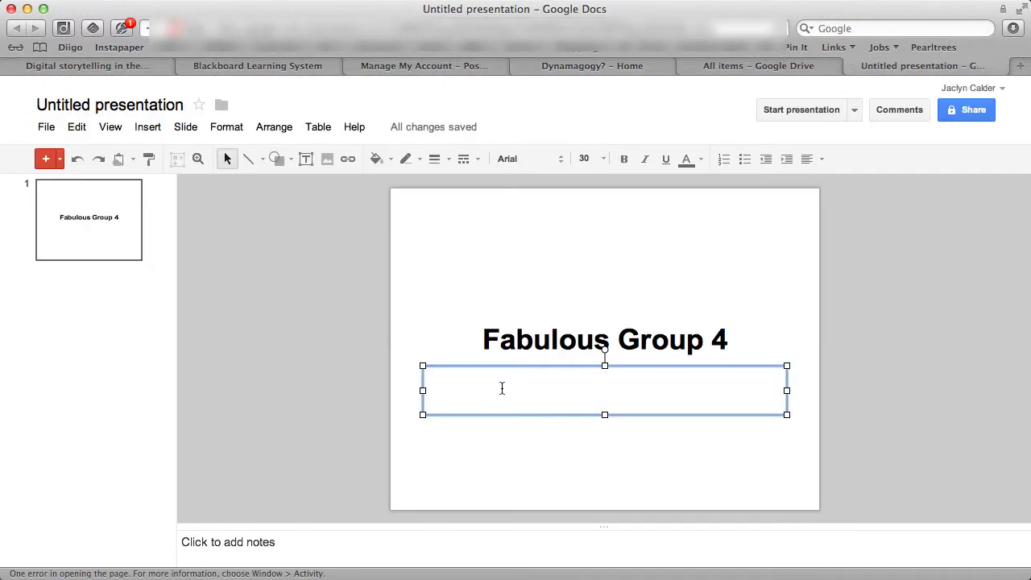
pyautogui.write('We are working together to create a proposal for a pedagogy for adults that leverages the best online learning tools to create a dynamic environment for decentralized collaboration and interactive pedagogy.')
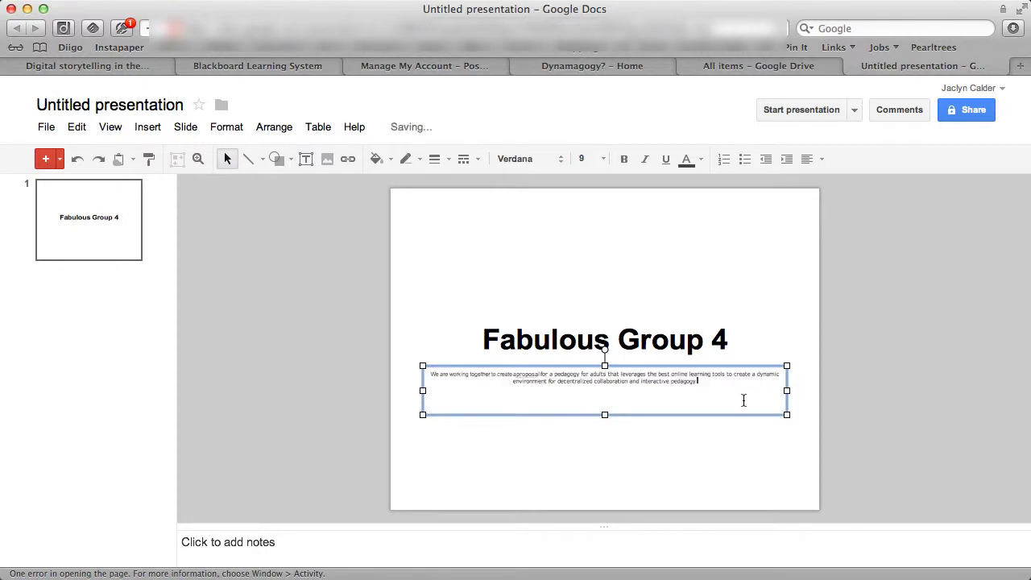
# Format the whole subtitle paragraph in Arial at font size 18
pyautogui.moveTo(713, 381); pyautogui.dragTo(431, 362)
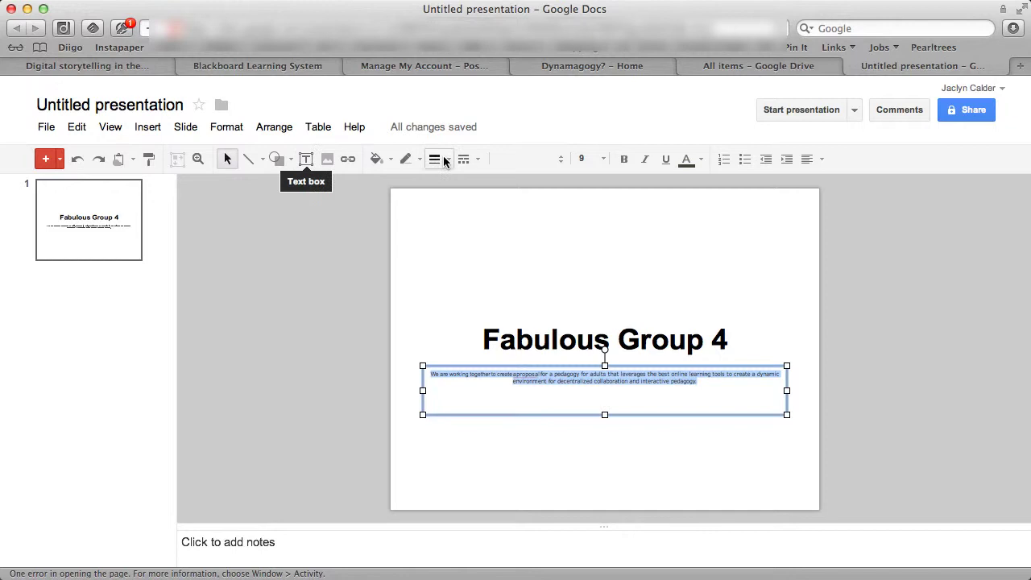
pyautogui.click(566, 158)
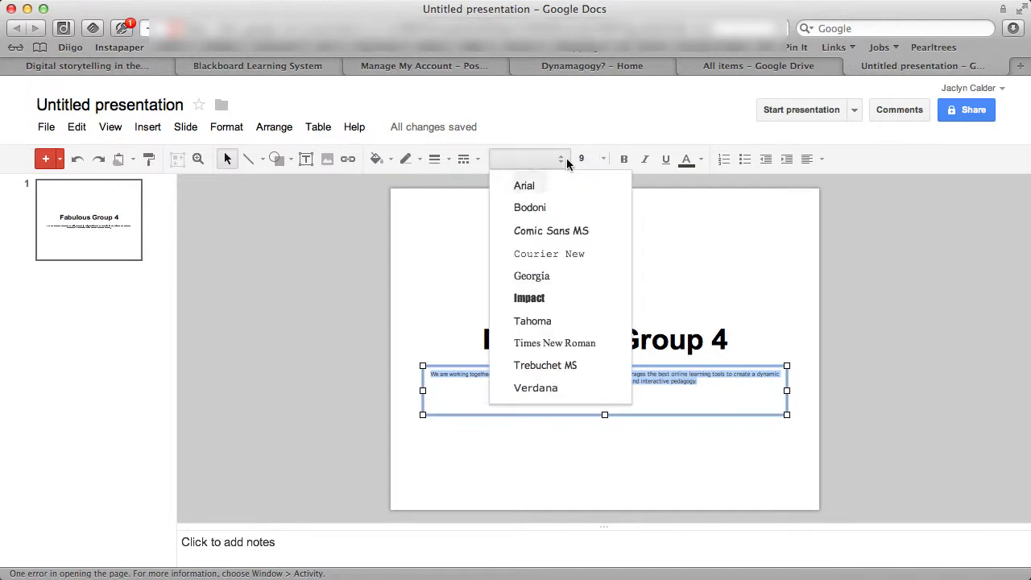
pyautogui.click(548, 186)
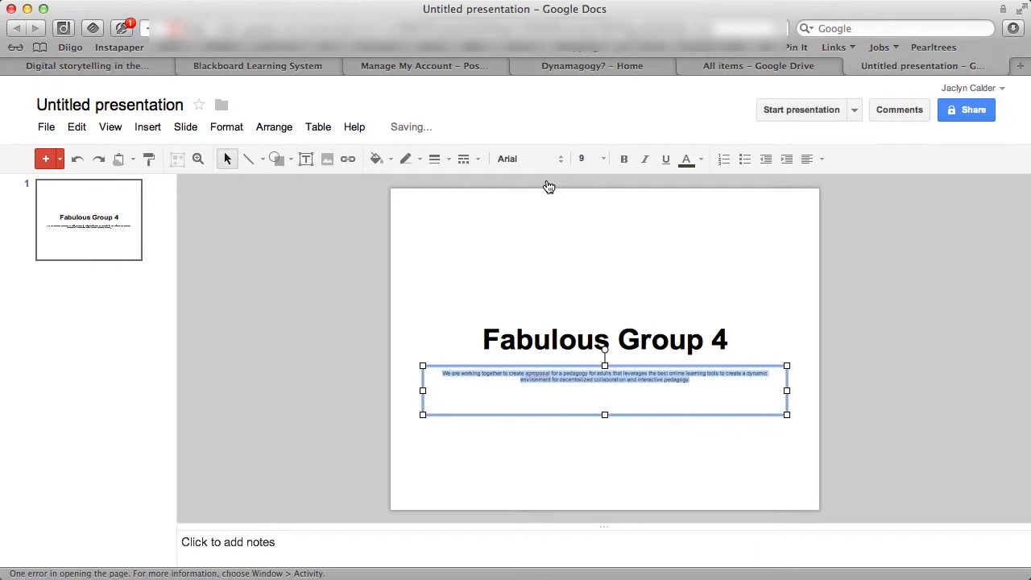
pyautogui.click(604, 160)
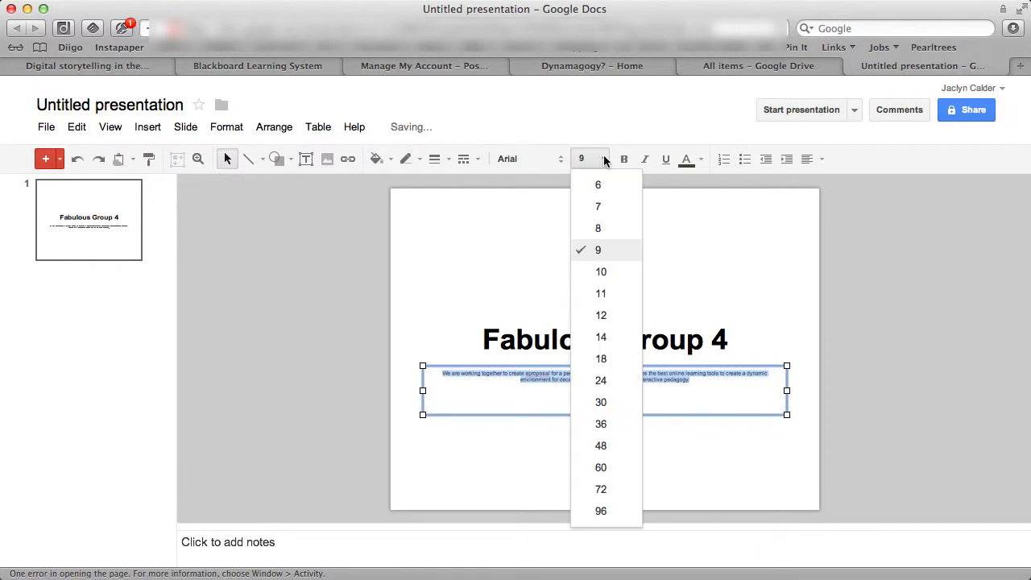
pyautogui.click(602, 338)
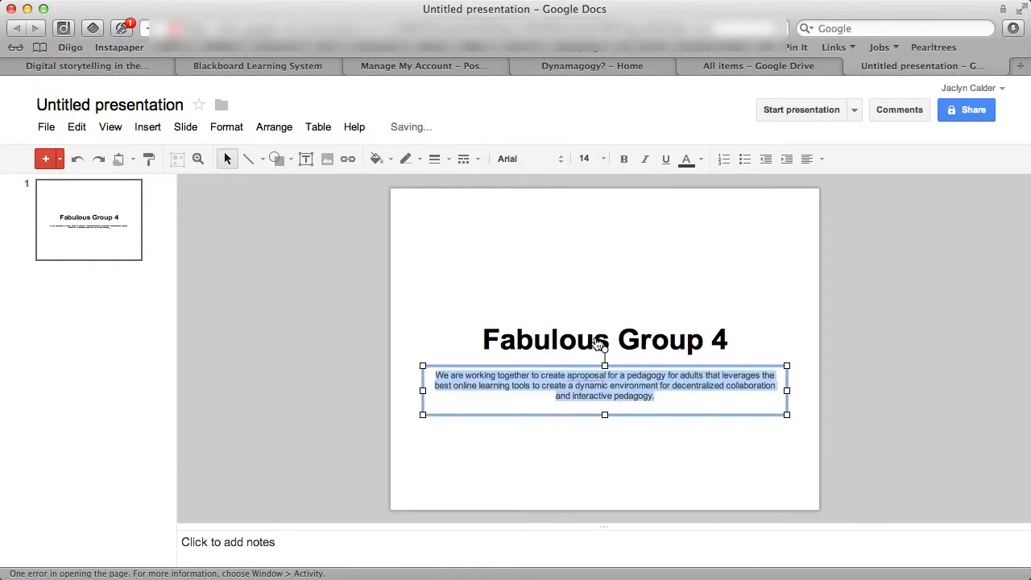
pyautogui.click(606, 162)
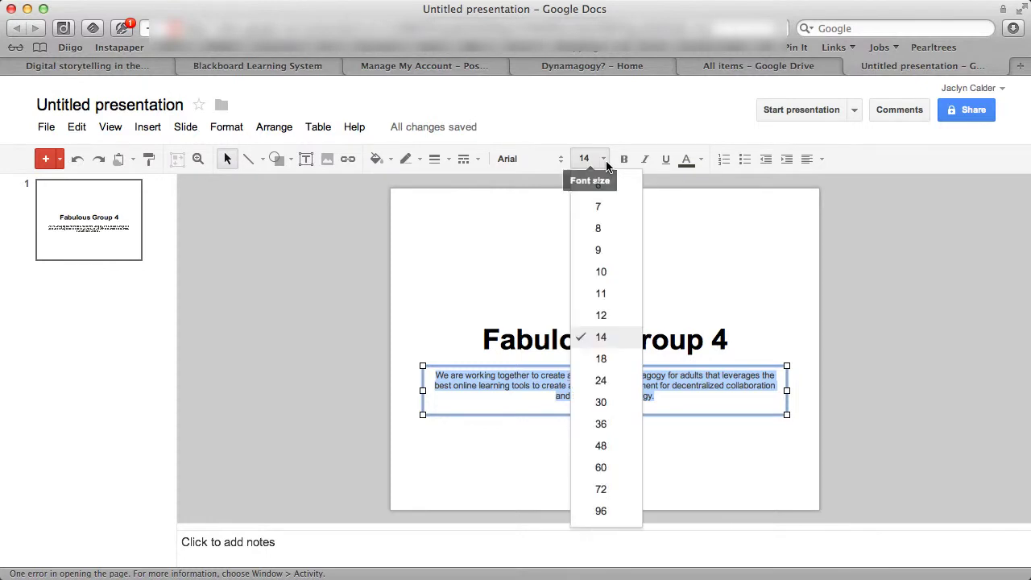
pyautogui.click(605, 359)
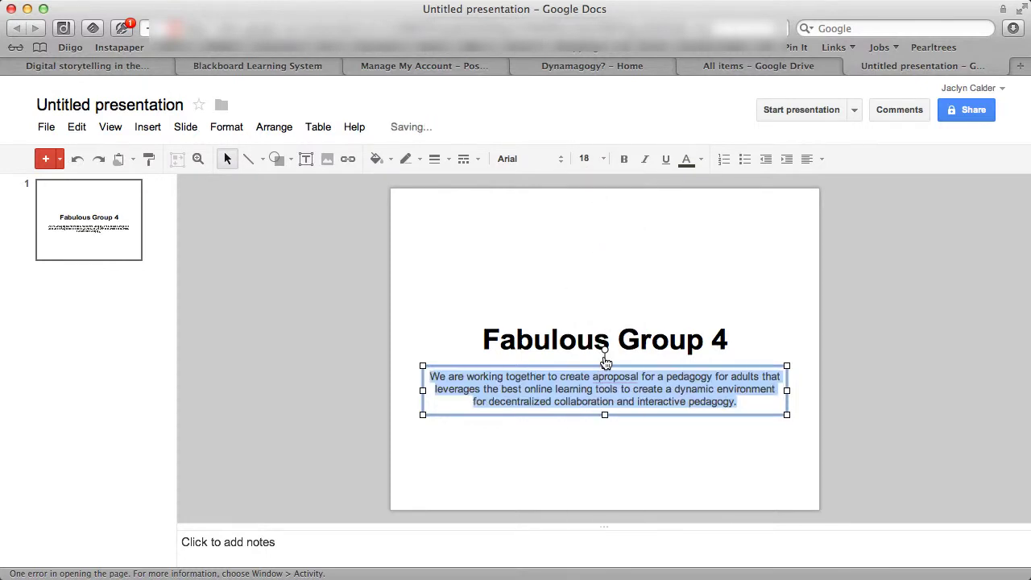
pyautogui.click(807, 161)
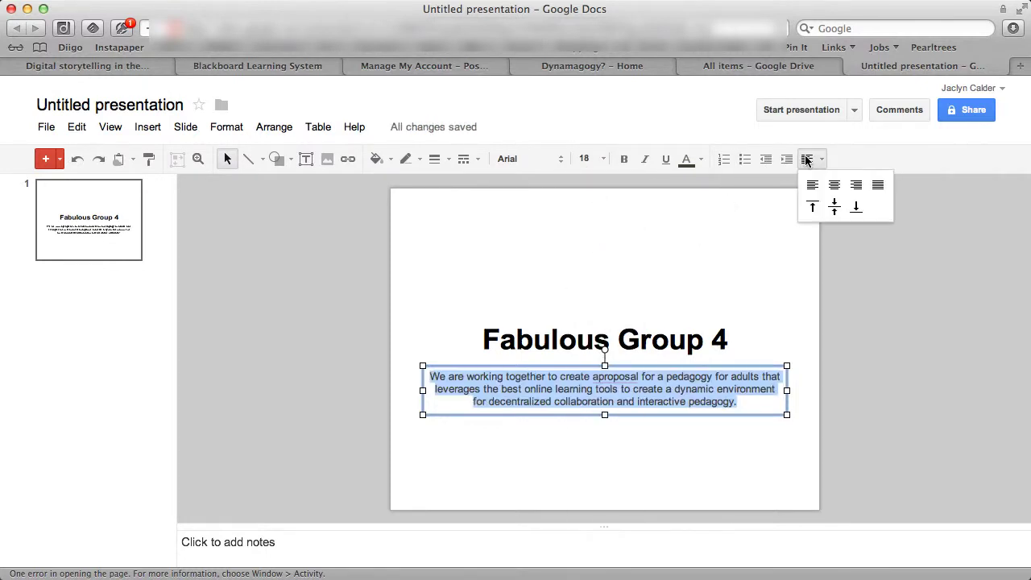
pyautogui.click(796, 375)
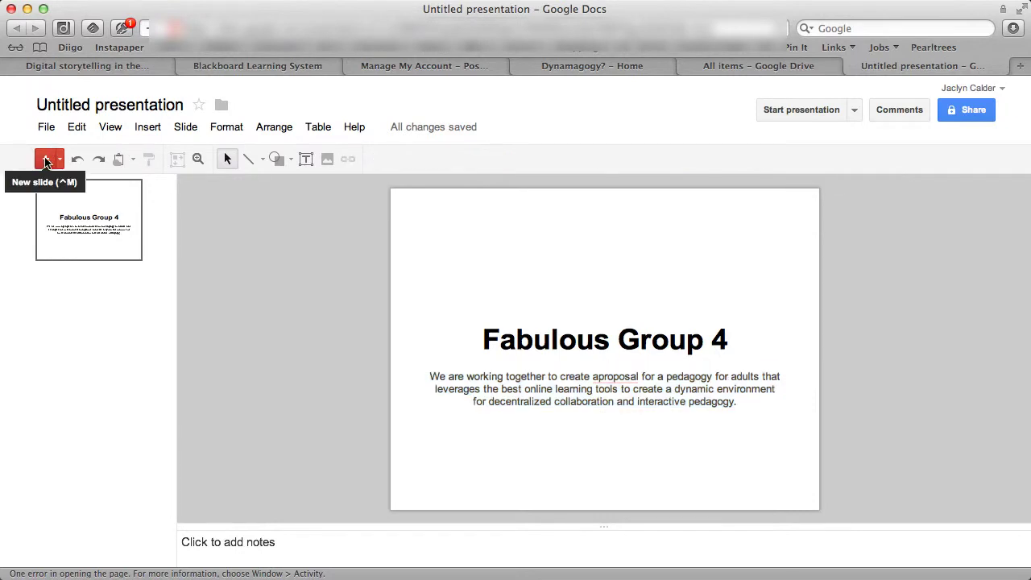
# Rename the presentation as "Dynamogogy?"
pyautogui.click(142, 108)
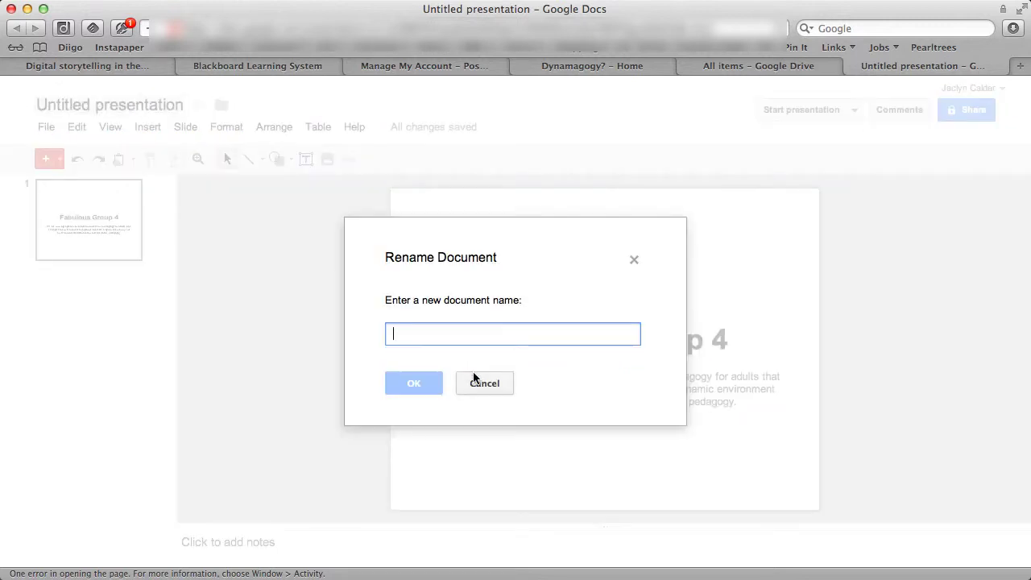
pyautogui.write('Dyna')
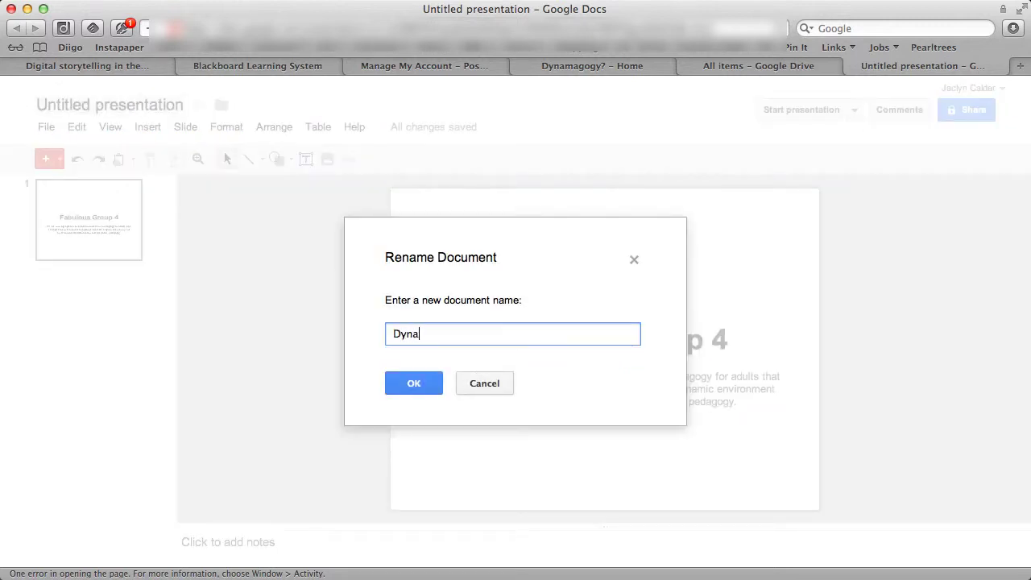
pyautogui.write('mogogy?')
pyautogui.click(408, 389)
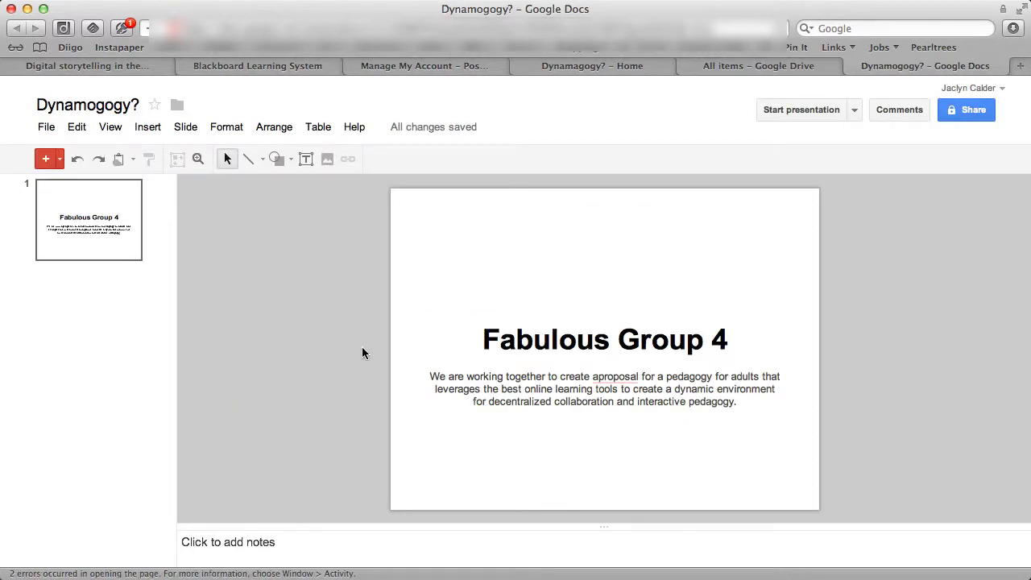
# Add 13 blank title-and-text slides after the title slide, making 14 slides in all
pyautogui.click(46, 160)
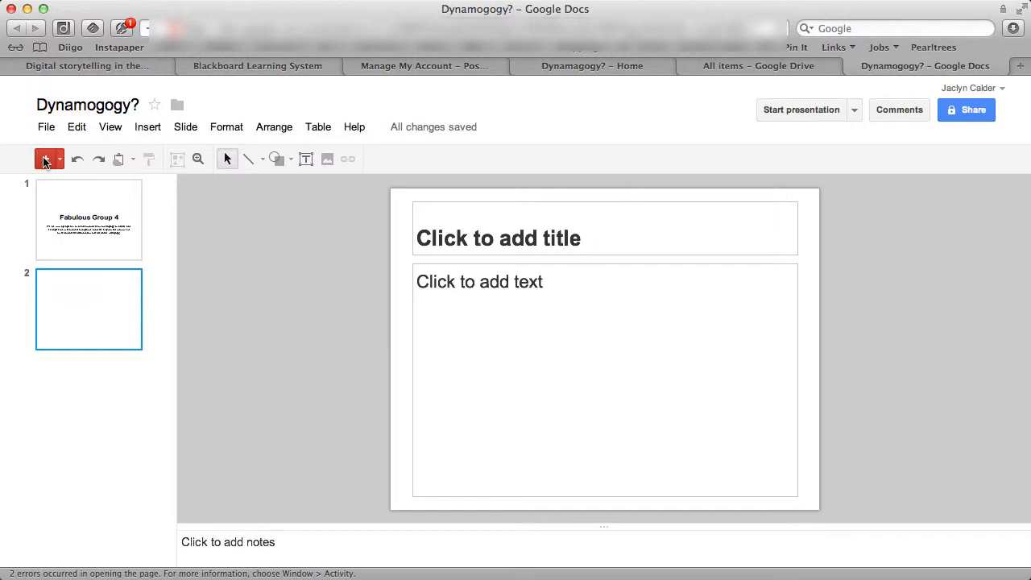
pyautogui.click(44, 161)
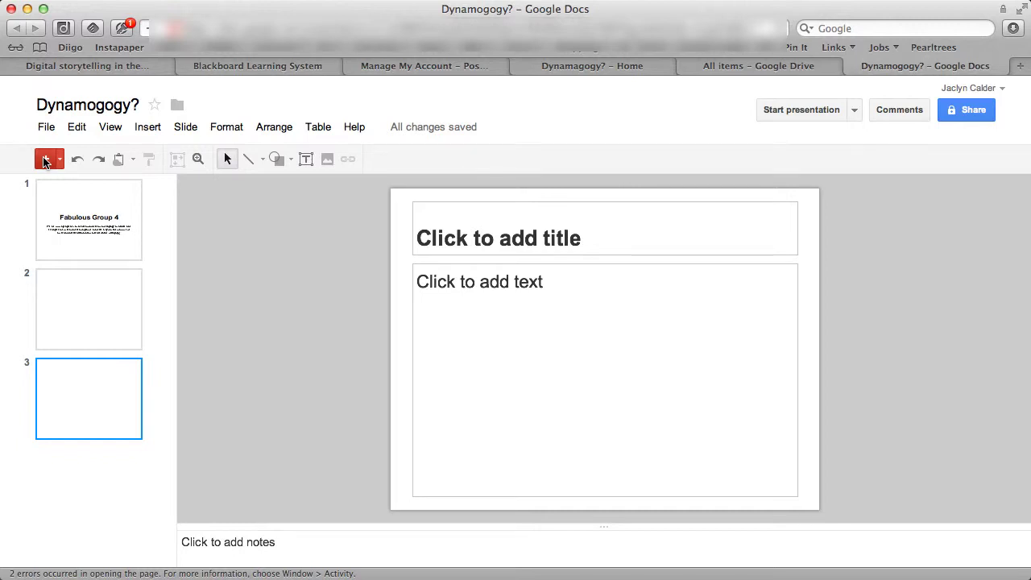
pyautogui.click(44, 161)
pyautogui.click(44, 161)
pyautogui.click(45, 161)
pyautogui.click(44, 161)
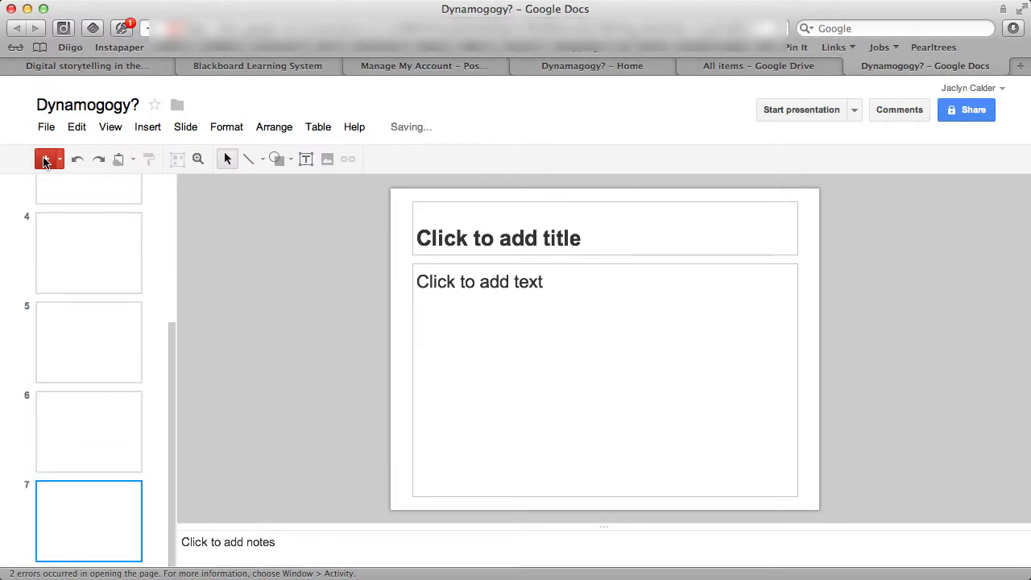
pyautogui.click(45, 161)
pyautogui.click(45, 162)
pyautogui.click(45, 161)
pyautogui.click(45, 161)
pyautogui.click(44, 162)
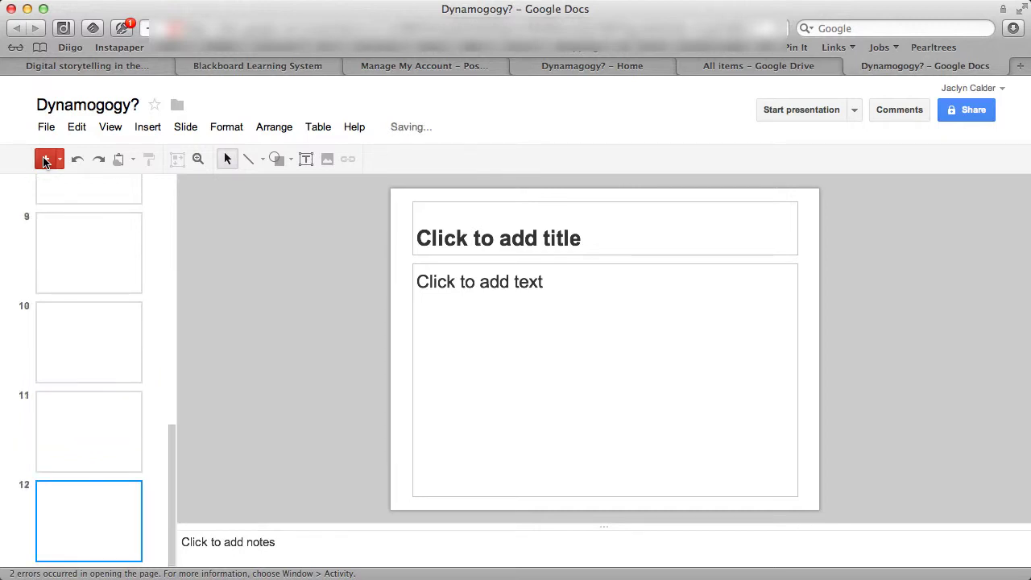
pyautogui.click(44, 162)
pyautogui.click(45, 162)
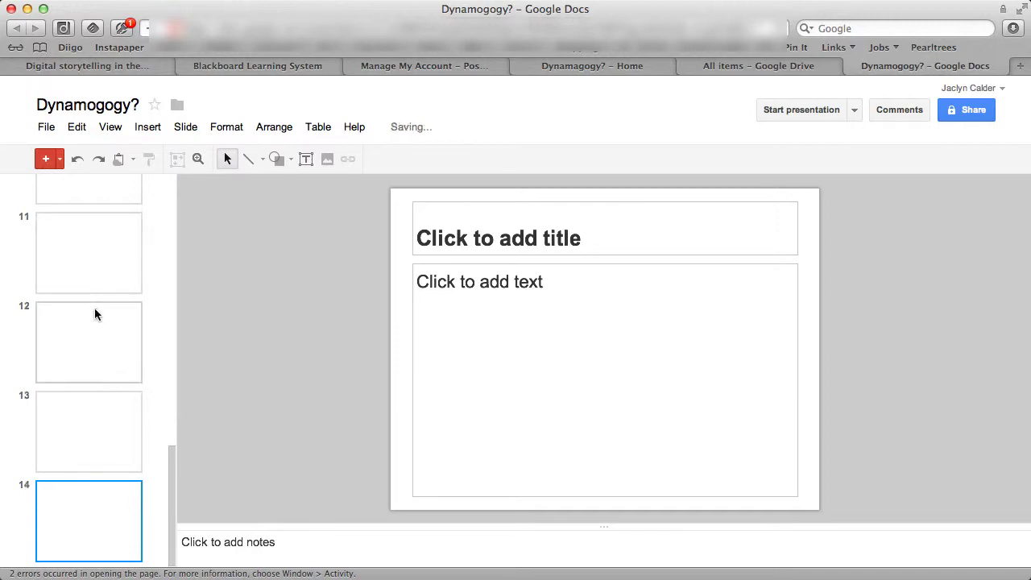
pyautogui.scroll(10, 95, 310)
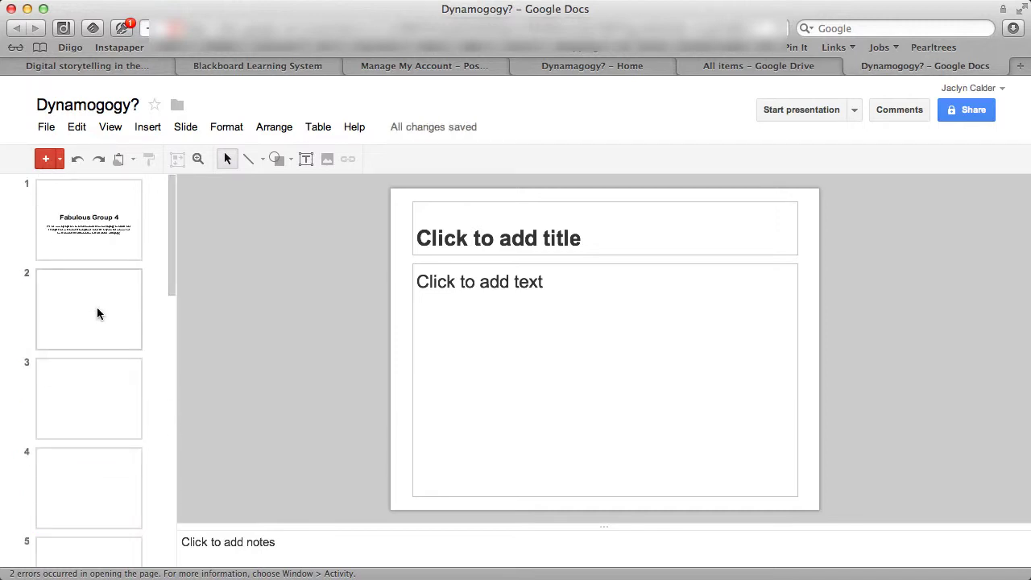
# Give slide 2 the title "Creative Commons"
pyautogui.click(97, 314)
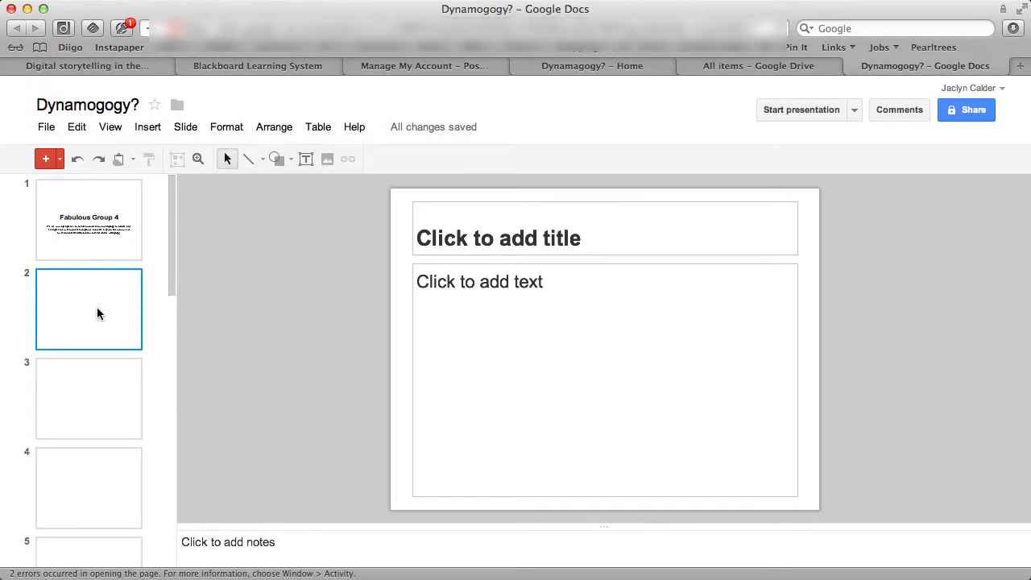
pyautogui.click(551, 236)
pyautogui.write('Crea')
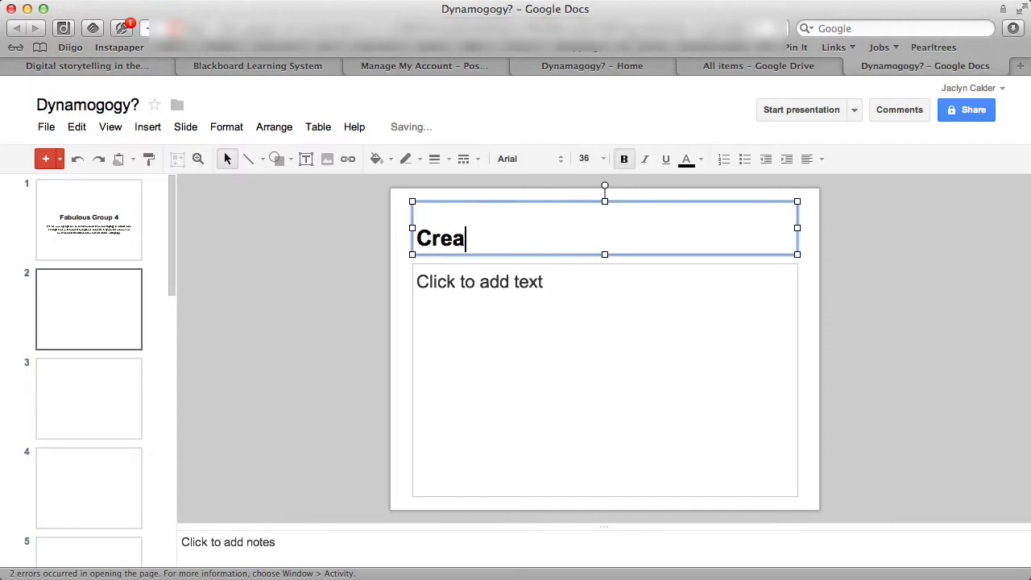
pyautogui.write('tive Commons')
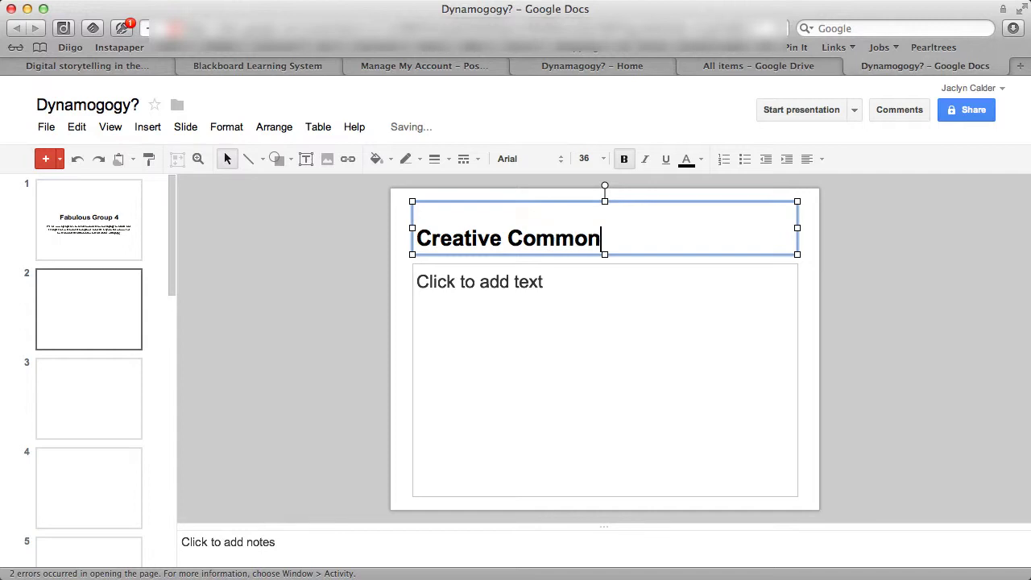
pyautogui.click(550, 317)
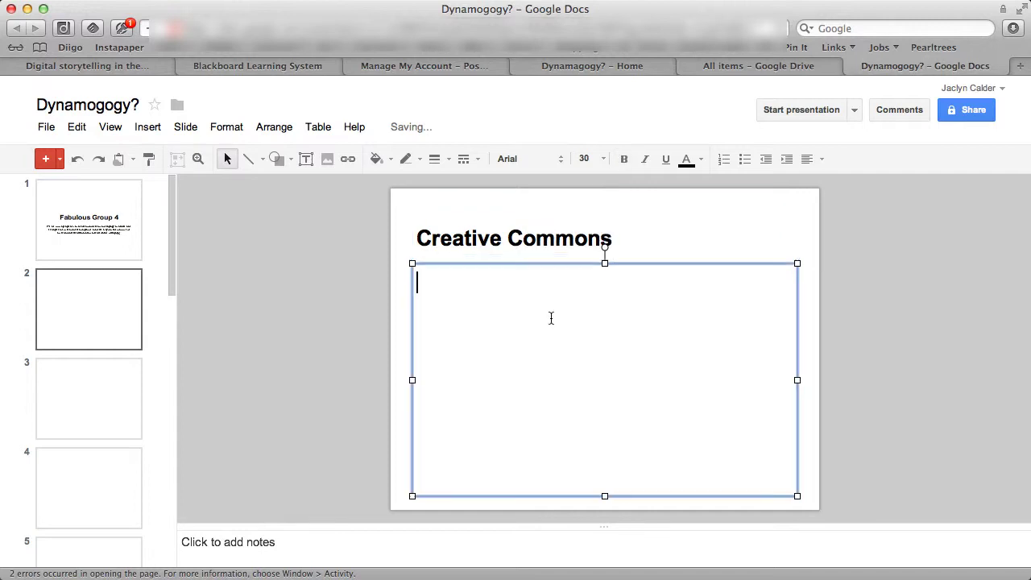
# Give slide 3 the title "Group 1 Slide A"
pyautogui.click(120, 372)
pyautogui.click(487, 246)
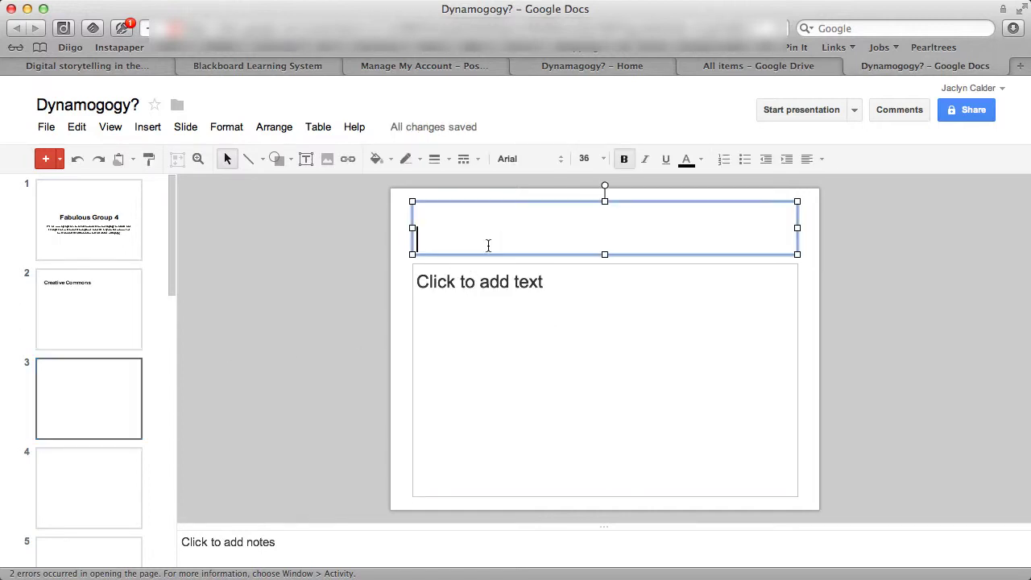
pyautogui.write('Slide ')
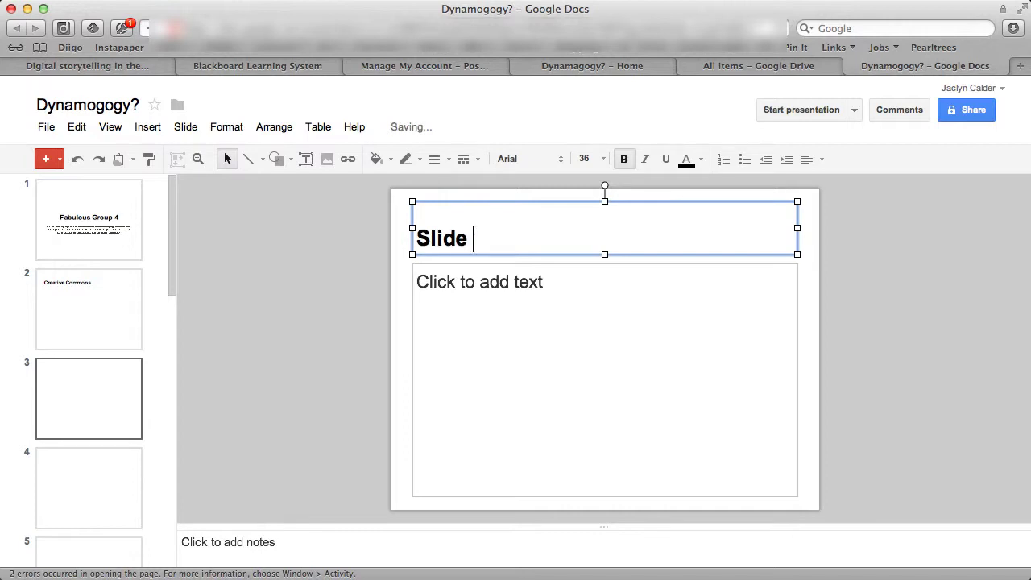
pyautogui.write('A')
pyautogui.press('BackSpace')
pyautogui.press('BackSpace')
pyautogui.press('BackSpace')
pyautogui.press('BackSpace')
pyautogui.press('BackSpace')
pyautogui.press('BackSpace')
pyautogui.press('BackSpace')
pyautogui.write('G')
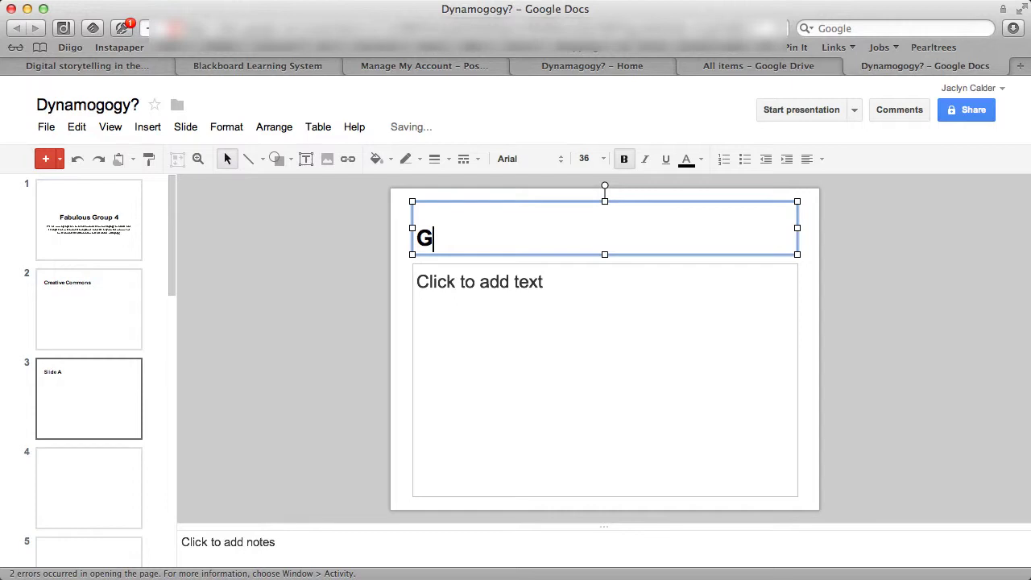
pyautogui.write('roup 1 Slid')
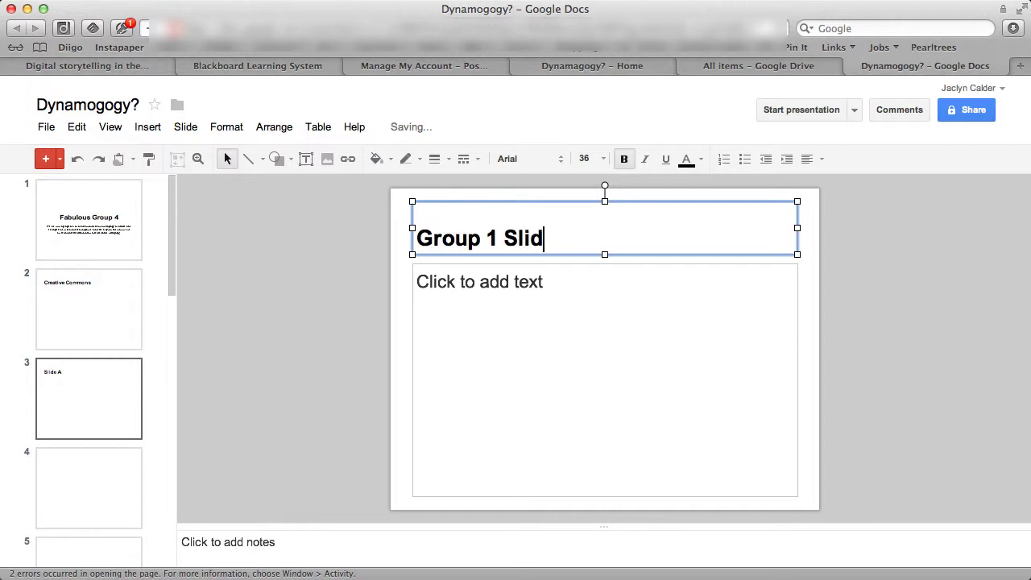
pyautogui.write('e A')
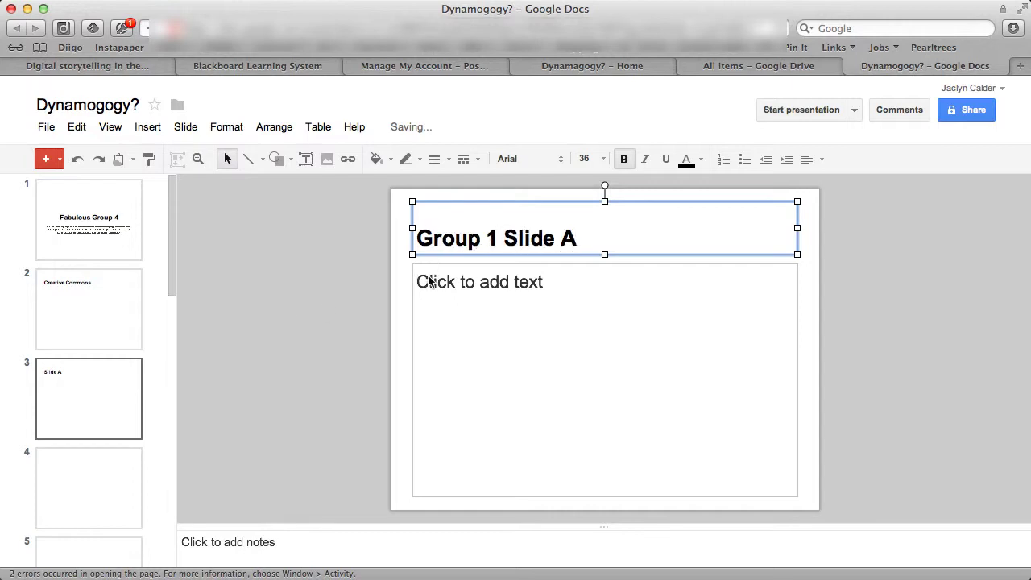
# Give slide 4 the title "Group 1 Slide B"
pyautogui.click(117, 469)
pyautogui.click(510, 240)
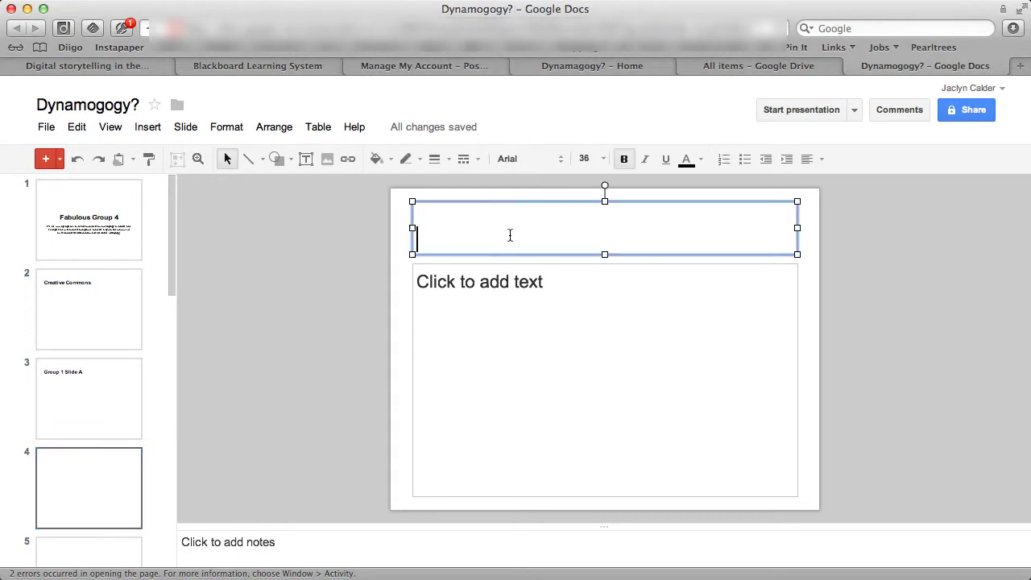
pyautogui.write('Group 1 Slide B')
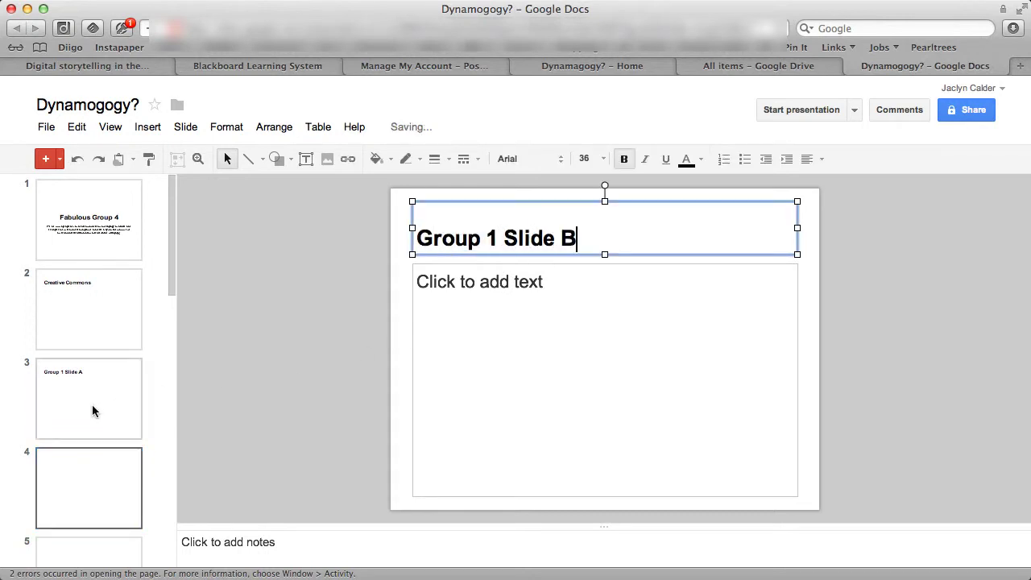
# Give slide 5 the title "Group 2 Slide A"
pyautogui.scroll(-5, 92, 407)
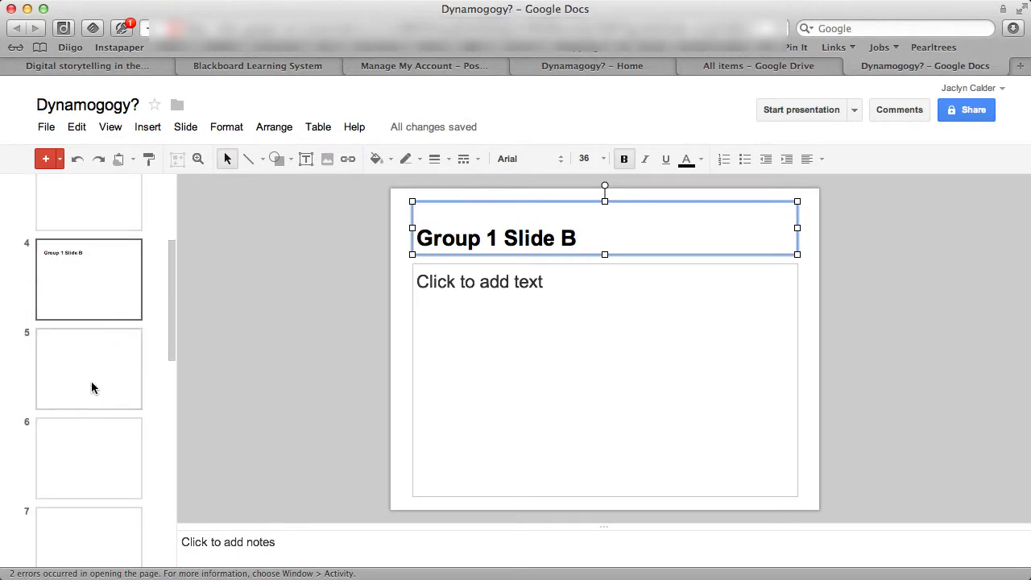
pyautogui.click(97, 369)
pyautogui.click(525, 238)
pyautogui.write('Grou')
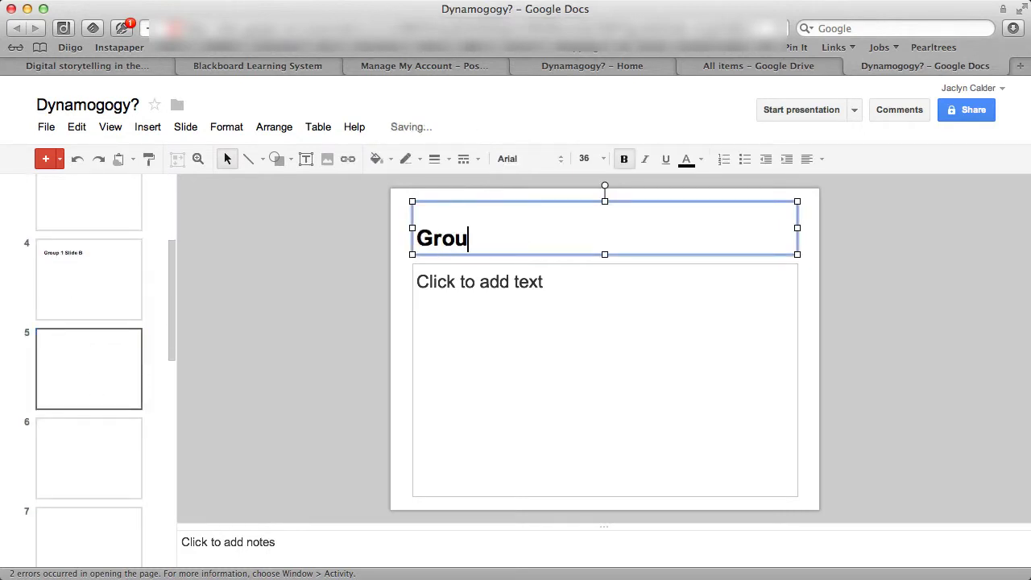
pyautogui.write('p 2')
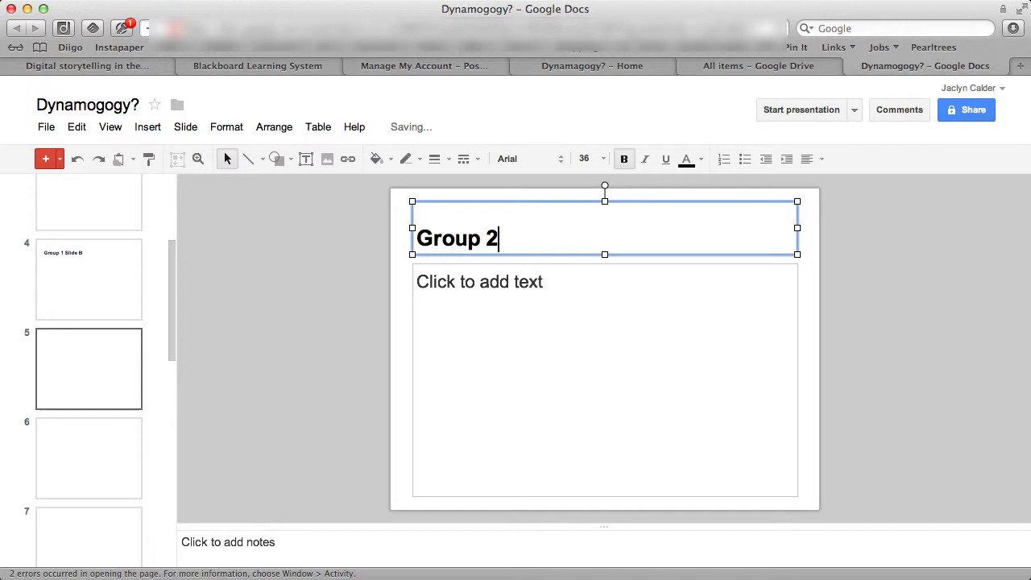
pyautogui.write(' Slide A')
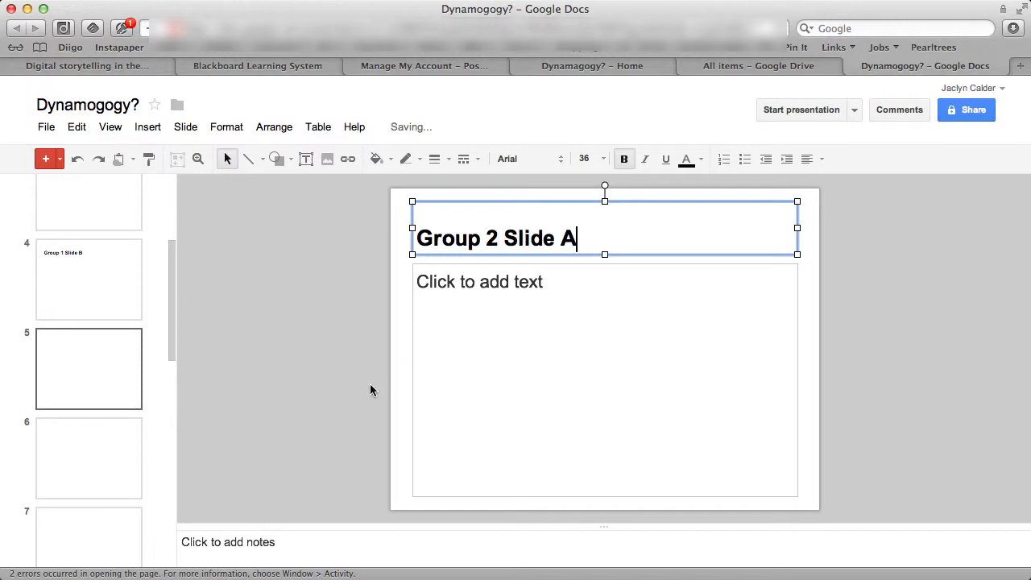
# Give slide 6 the title "Group 2 Slide B"
pyautogui.click(101, 480)
pyautogui.click(632, 235)
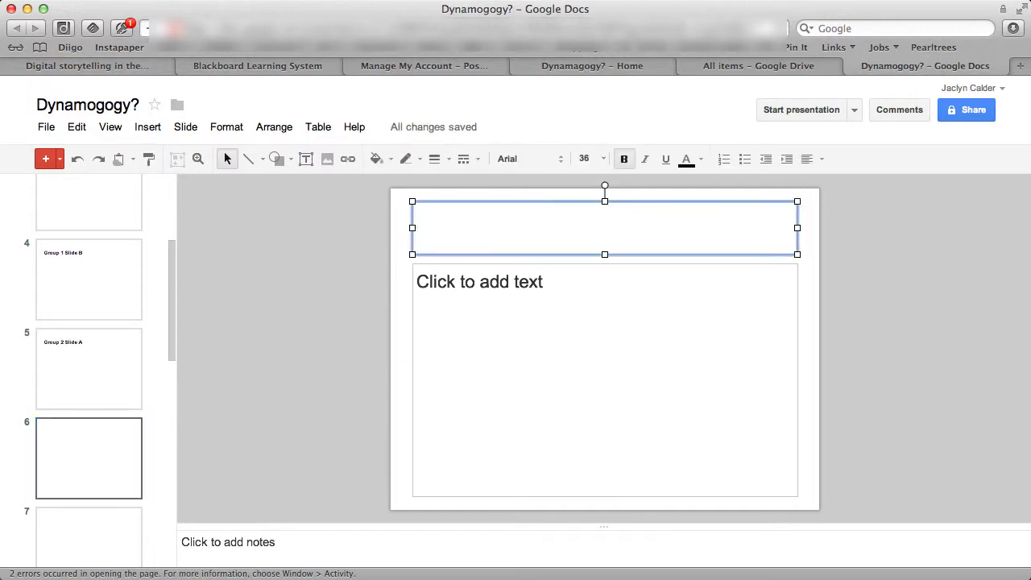
pyautogui.write('Slide')
pyautogui.press('BackSpace')
pyautogui.press('BackSpace')
pyautogui.press('BackSpace')
pyautogui.press('BackSpace')
pyautogui.press('BackSpace')
pyautogui.write('G')
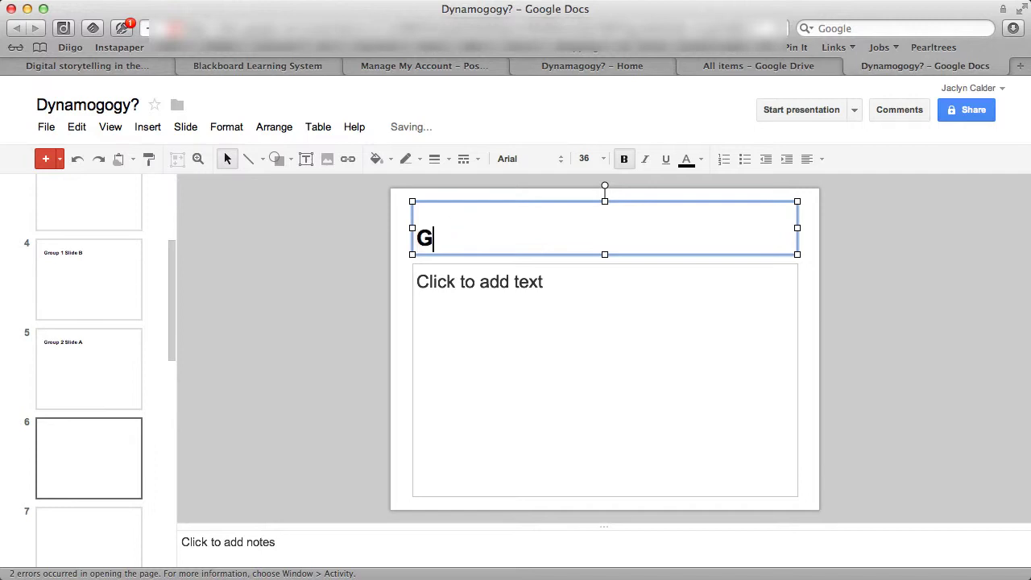
pyautogui.write('roup 2 Slide B')
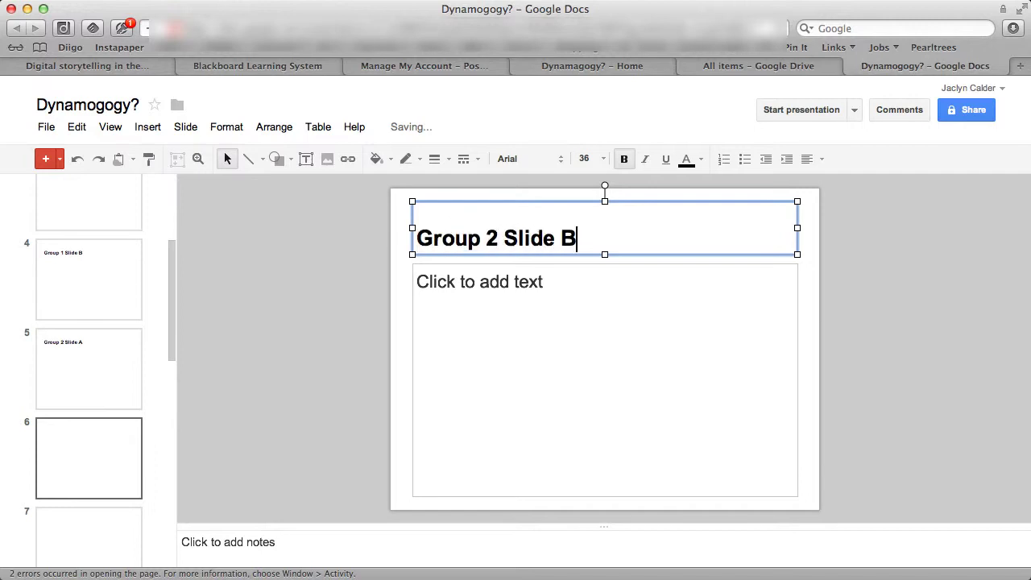
# Give slide 7 the title "Group 3 Slide A"
pyautogui.click(79, 538)
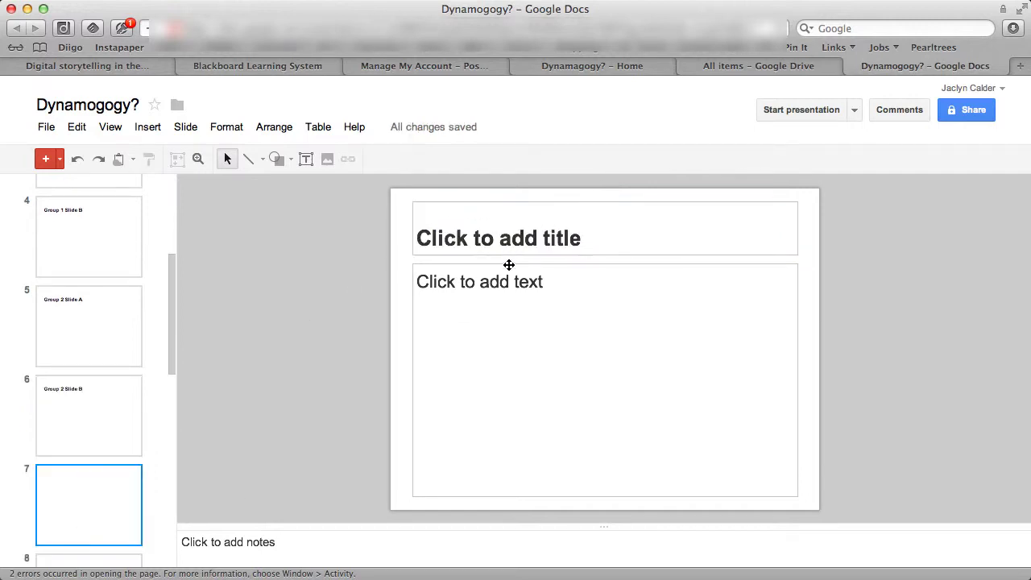
pyautogui.click(513, 231)
pyautogui.write('Group ')
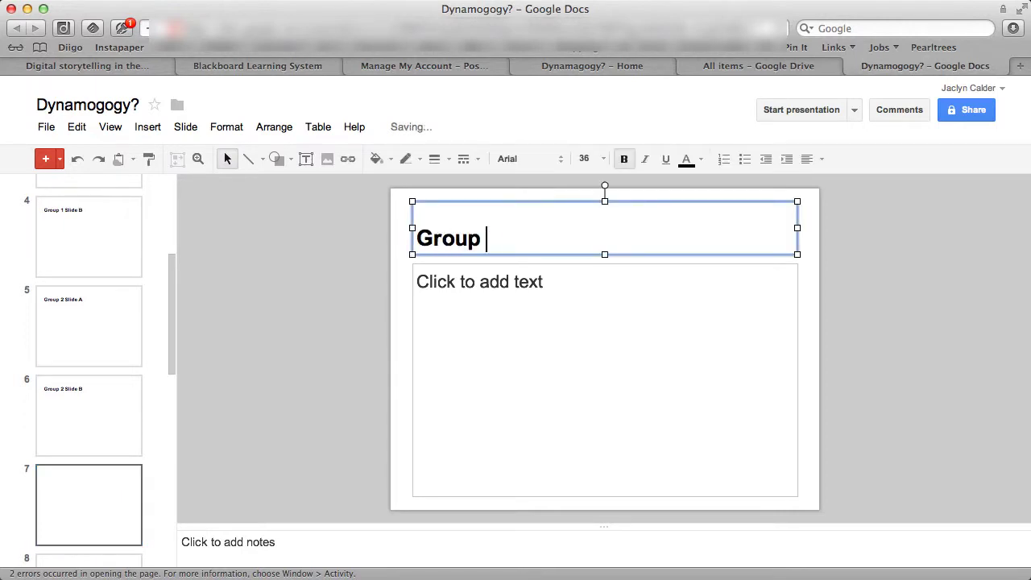
pyautogui.write('3 Slide A')
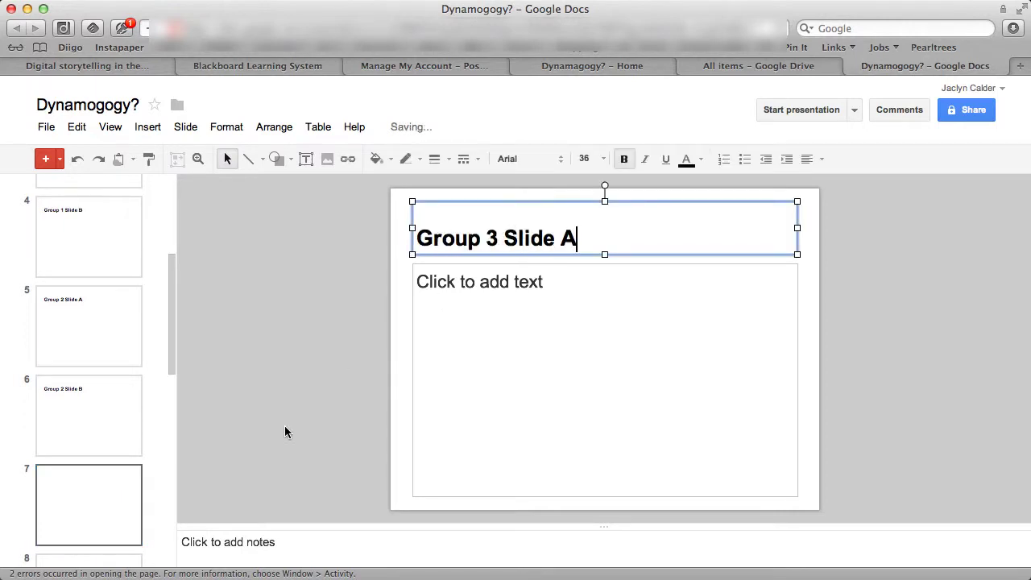
# Give slide 8 the title "Group 3 Slide B"
pyautogui.scroll(-5, 162, 489)
pyautogui.click(121, 376)
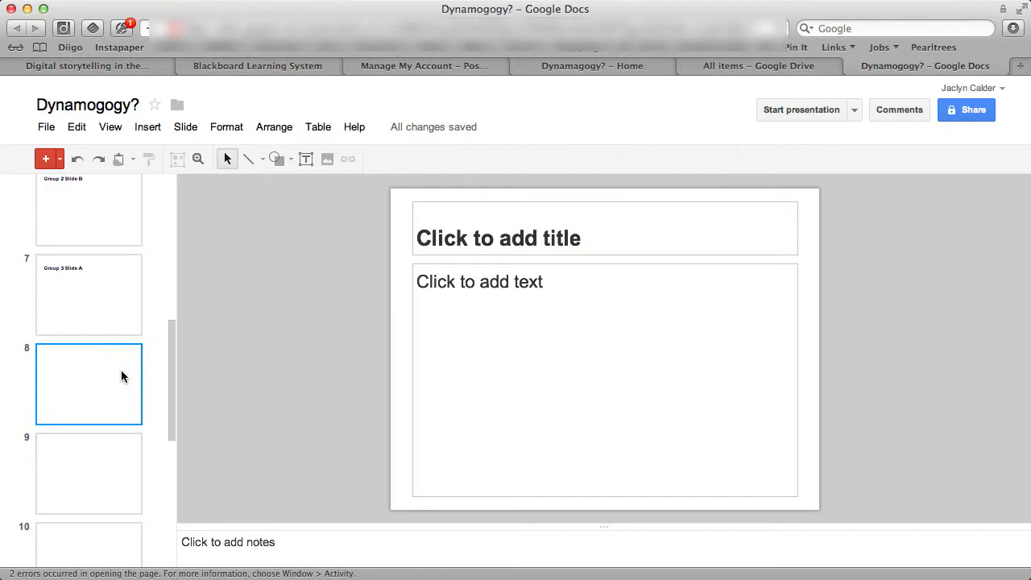
pyautogui.click(538, 244)
pyautogui.write('Gropu')
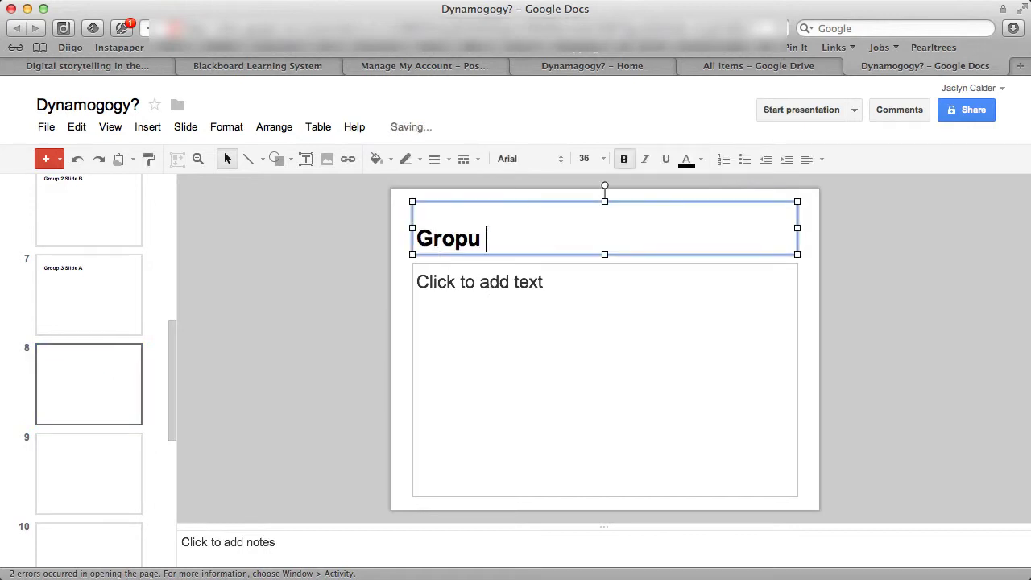
pyautogui.press('BackSpace')
pyautogui.press('BackSpace')
pyautogui.press('BackSpace')
pyautogui.write('up 3 Slide ')
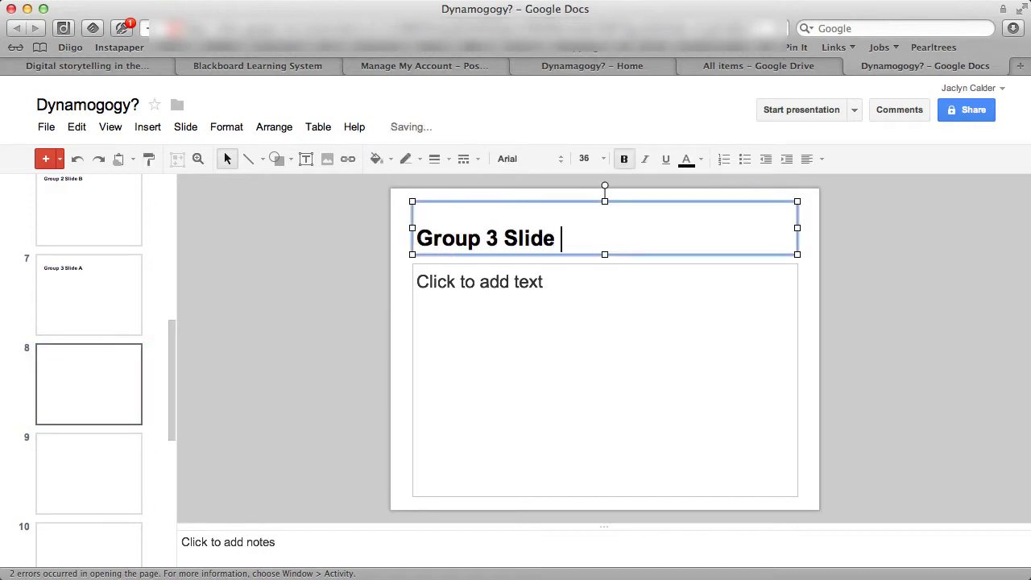
pyautogui.write('G')
pyautogui.press('BackSpace')
pyautogui.write('B')
# Title slide 9 "Group 5 Slide A" and slide 10 "Group 5 Slide B"
pyautogui.click(108, 452)
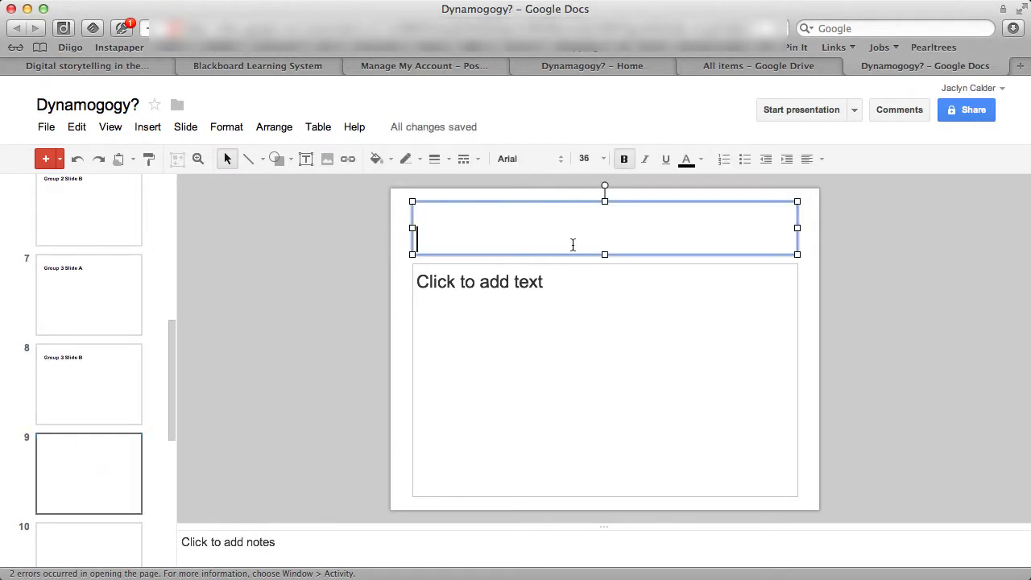
pyautogui.write('Group 5')
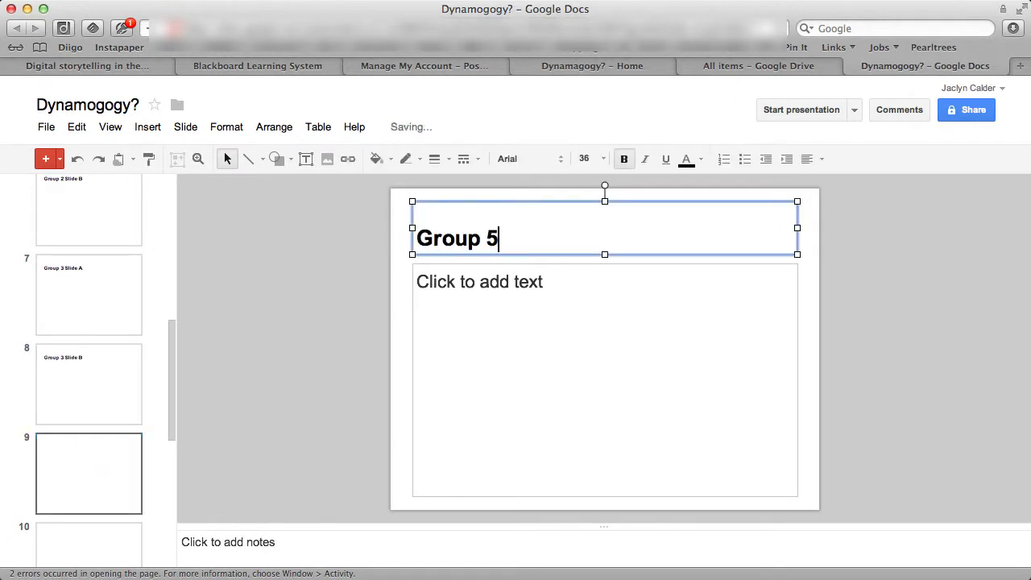
pyautogui.write(' Slide A')
pyautogui.scroll(-2, 97, 474)
pyautogui.click(105, 425)
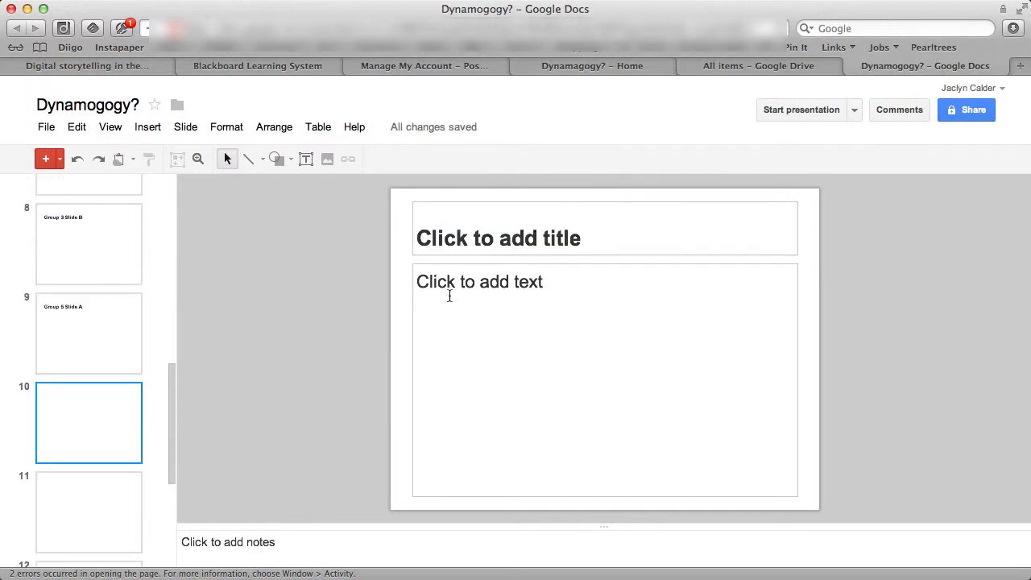
pyautogui.click(492, 238)
pyautogui.write('Grou')
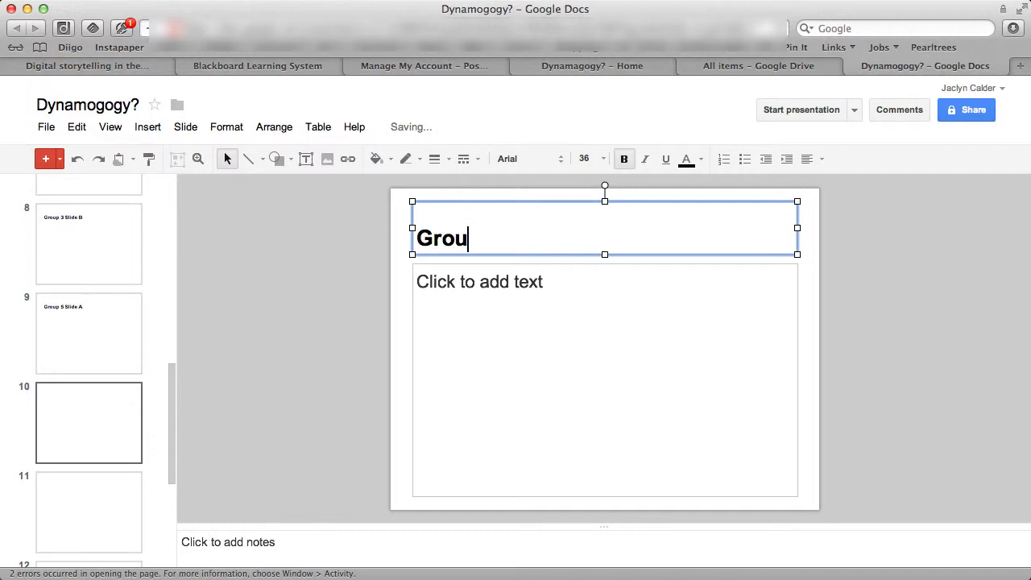
pyautogui.write('p 5 Slide B')
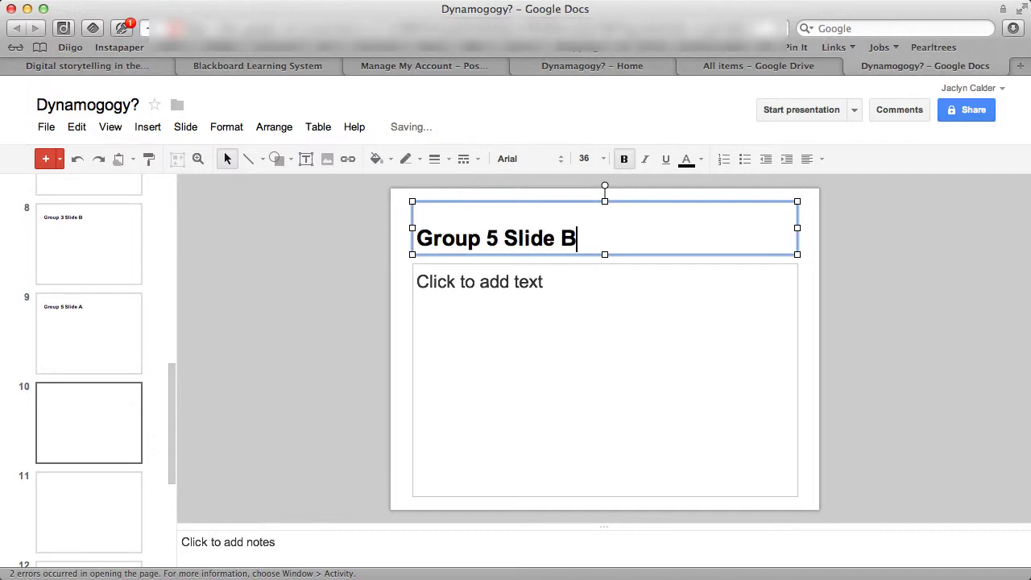
# Title slide 11 "Extra A" and slide 12 "Extra B"
pyautogui.click(104, 509)
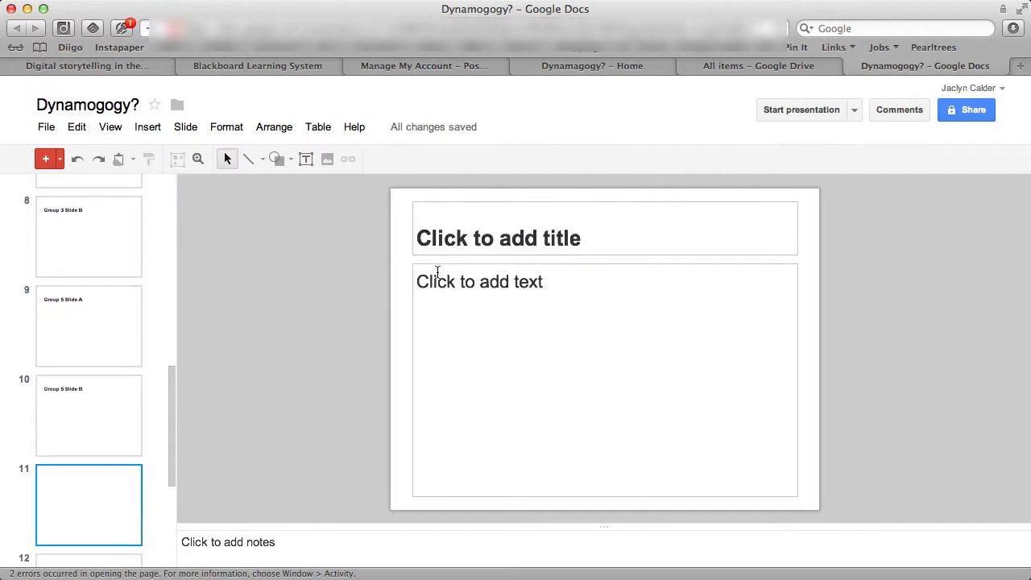
pyautogui.click(468, 231)
pyautogui.write('Extra A')
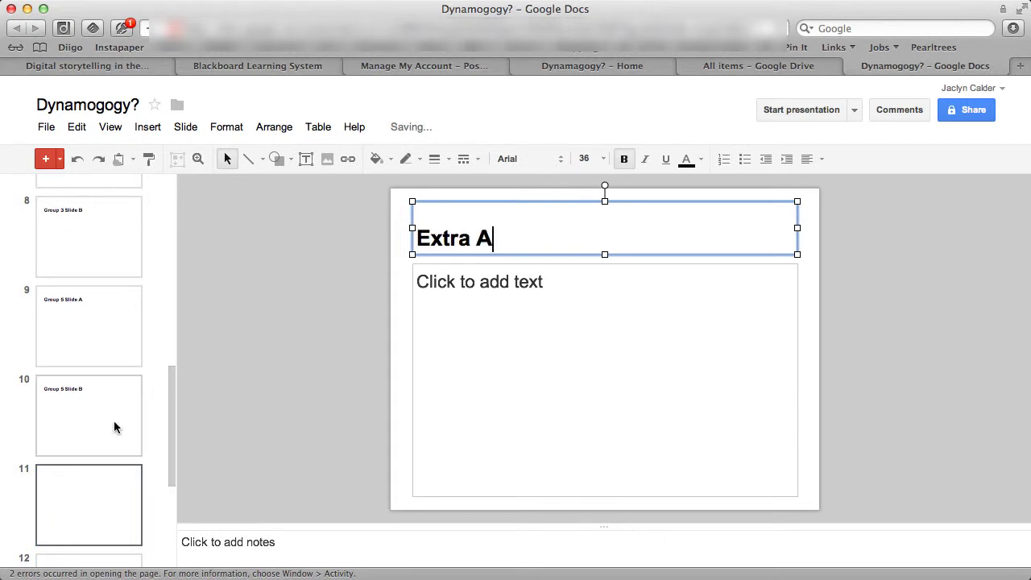
pyautogui.scroll(-2, 115, 427)
pyautogui.scroll(-2, 114, 427)
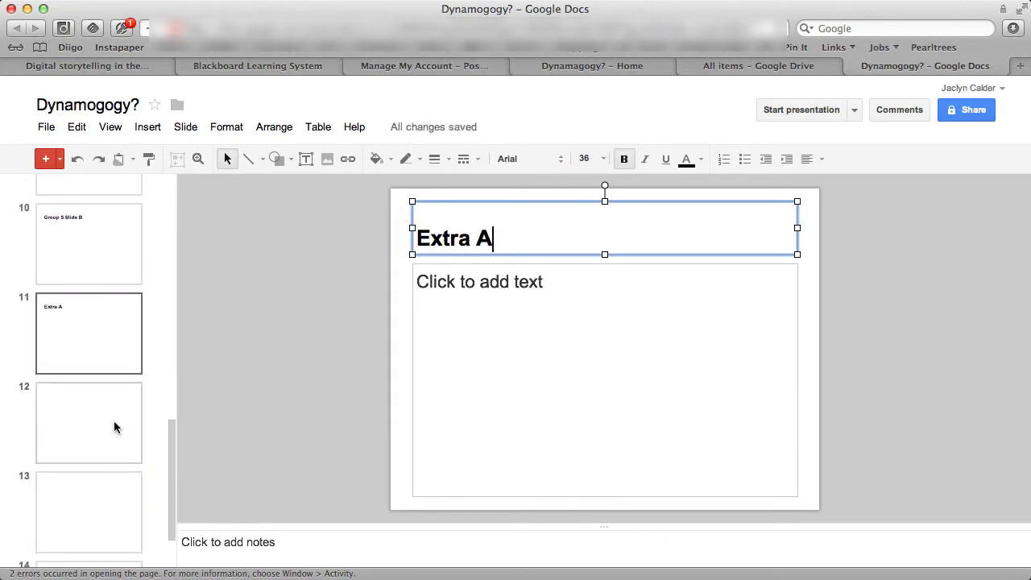
pyautogui.click(119, 422)
pyautogui.click(500, 250)
pyautogui.write('Extra B')
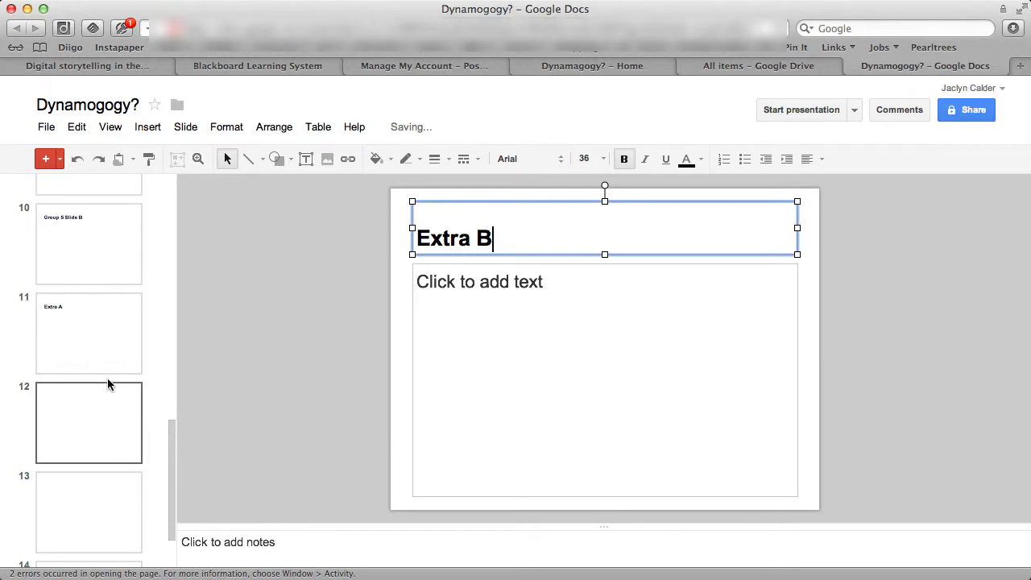
# Give slide 13 the title "Extra C"
pyautogui.scroll(-2, 108, 384)
pyautogui.click(111, 425)
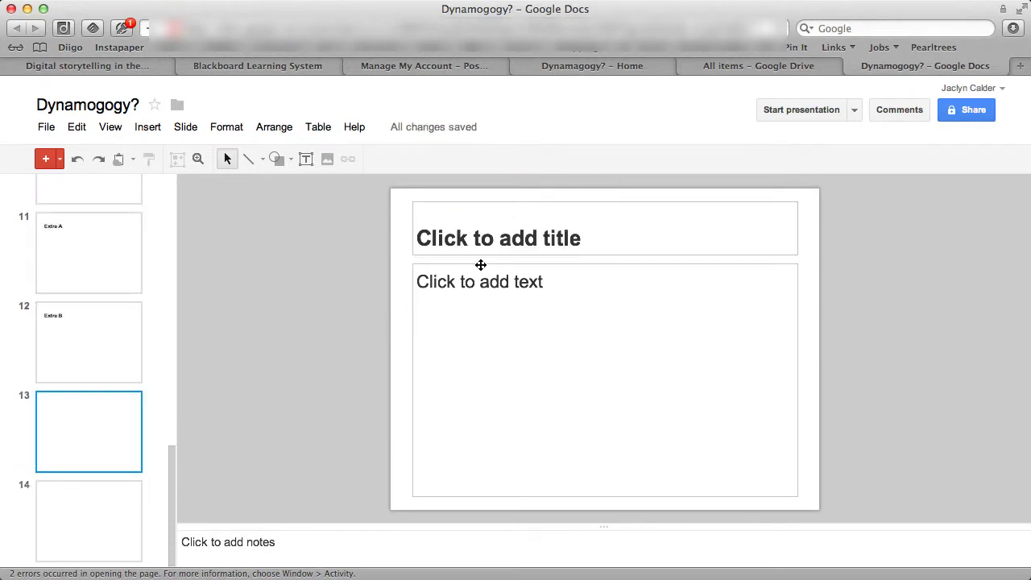
pyautogui.click(503, 246)
pyautogui.write('Extra C')
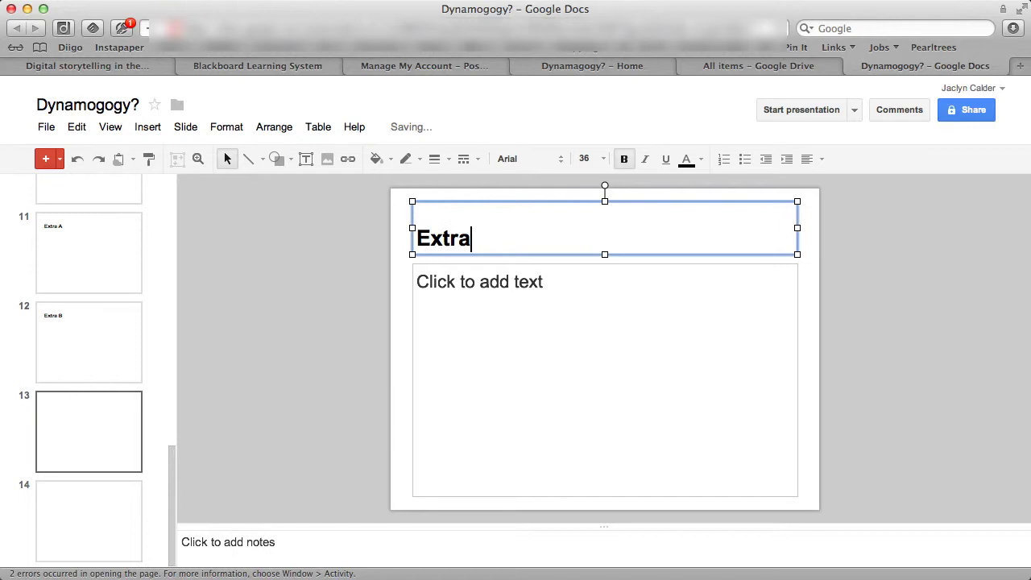
# Give slide 14 the title "Extra D"
pyautogui.click(125, 510)
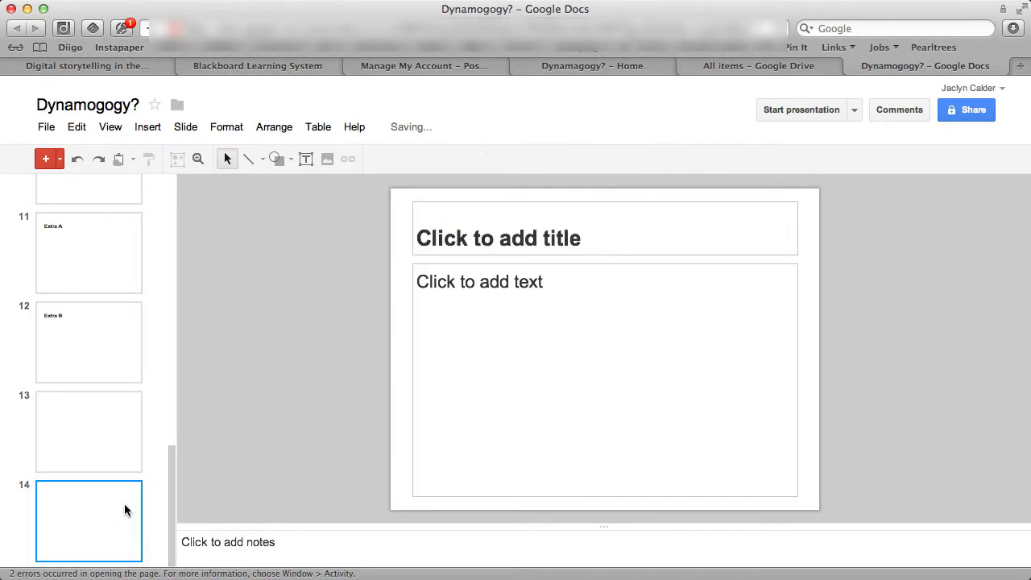
pyautogui.click(501, 246)
pyautogui.write('Extra D')
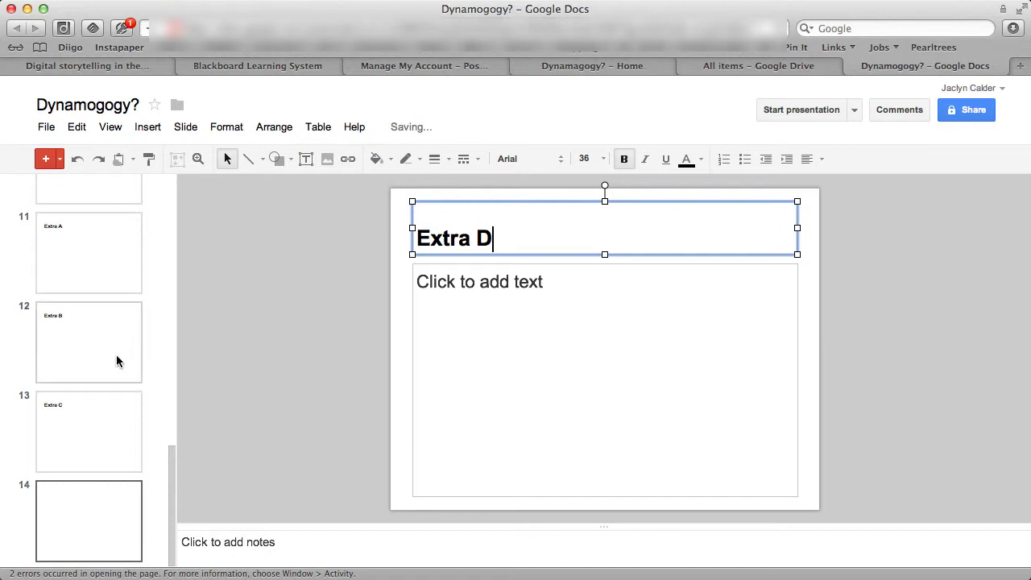
pyautogui.scroll(10, 117, 356)
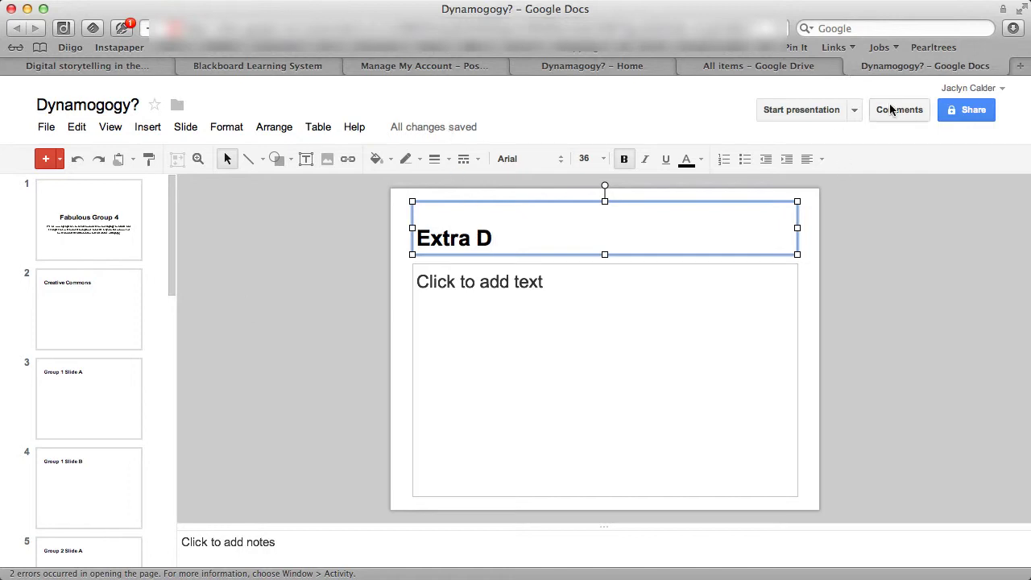
# Share the presentation with anyone who has the link, granting "Can edit" access without sign-in, and save the visibility setting
pyautogui.click(972, 113)
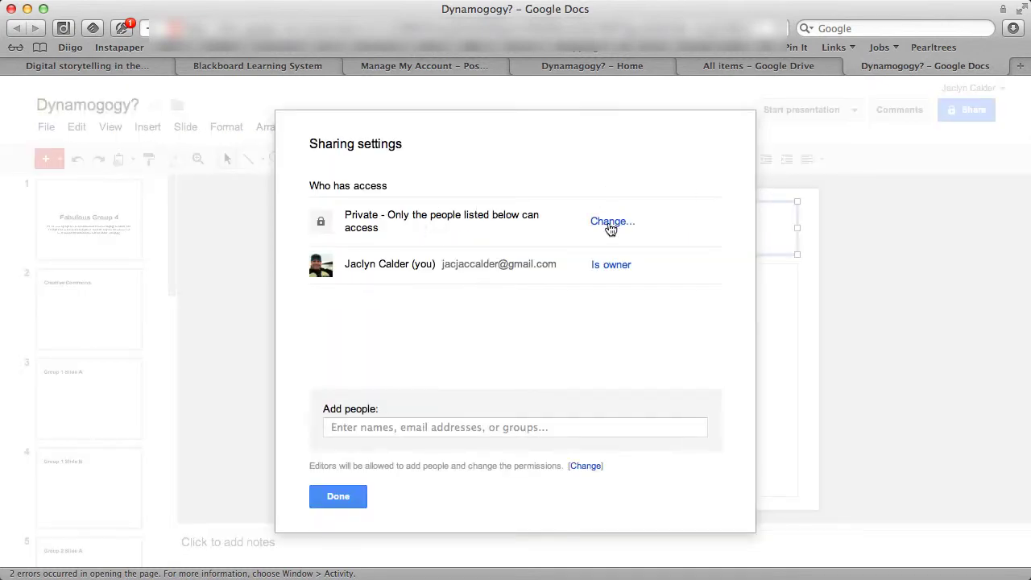
pyautogui.click(612, 222)
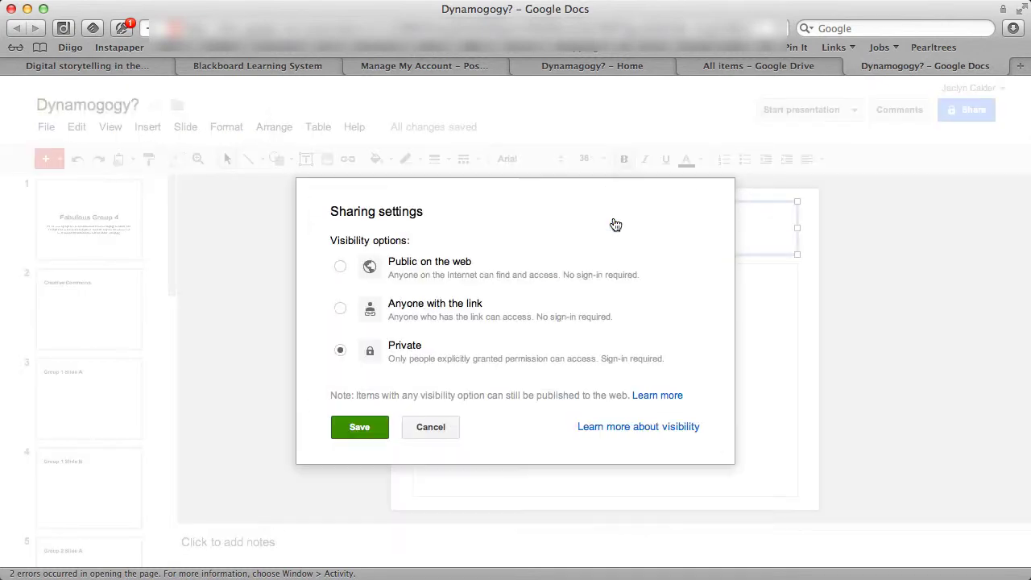
pyautogui.click(340, 267)
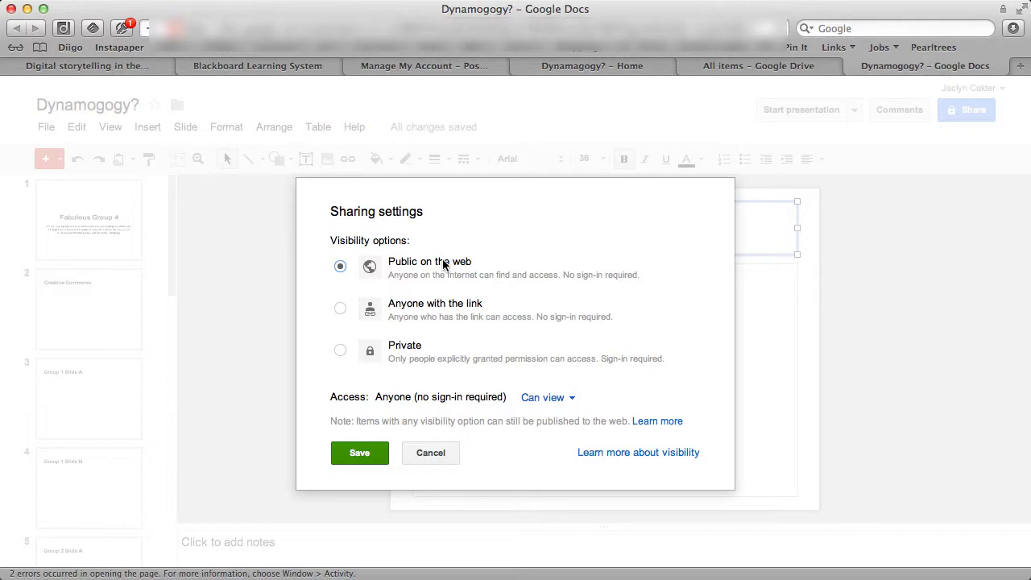
pyautogui.click(340, 307)
pyautogui.click(575, 399)
pyautogui.click(568, 332)
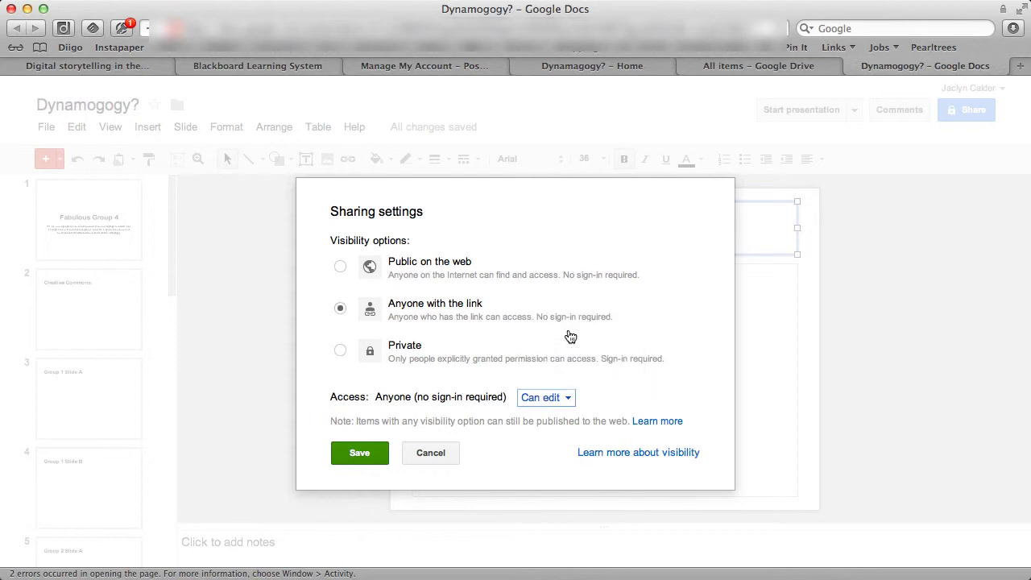
pyautogui.click(359, 456)
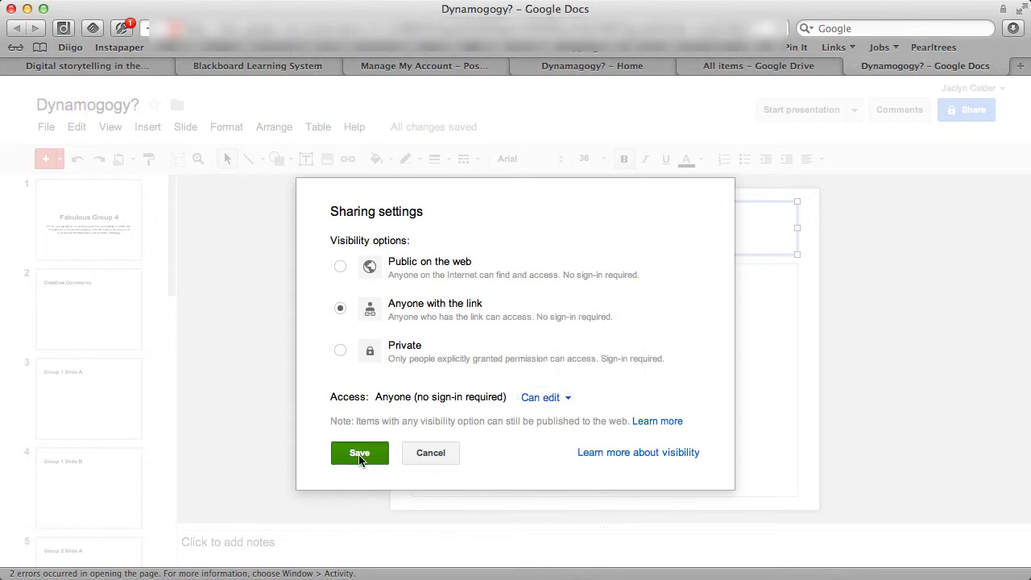